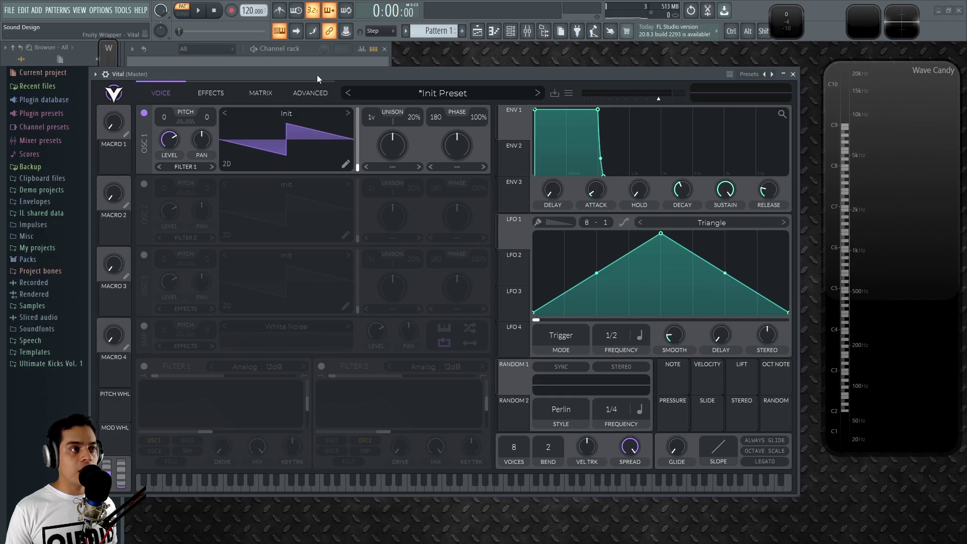
# - Lower the synth's master output volume slightly and set the polyphony to 1 voice
pyautogui.click(217, 94)
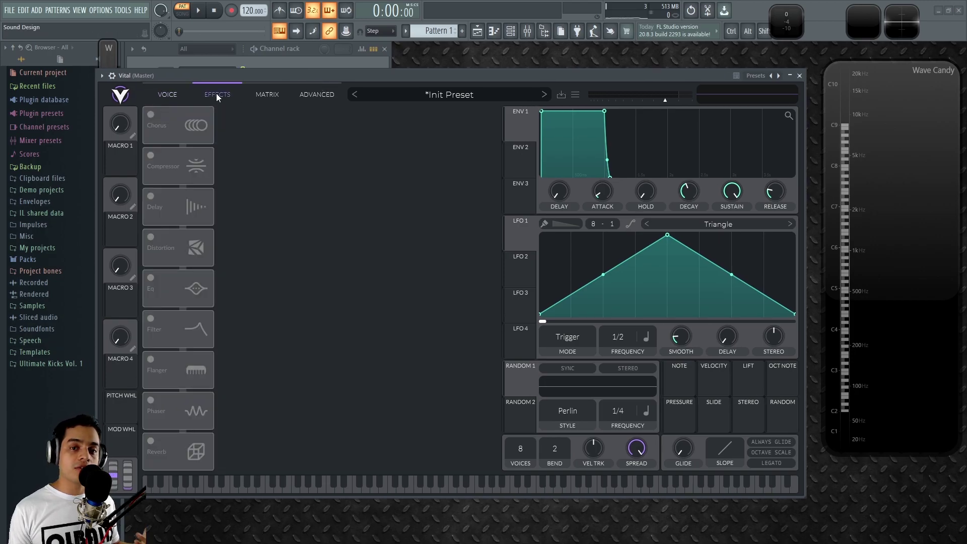
pyautogui.click(181, 95)
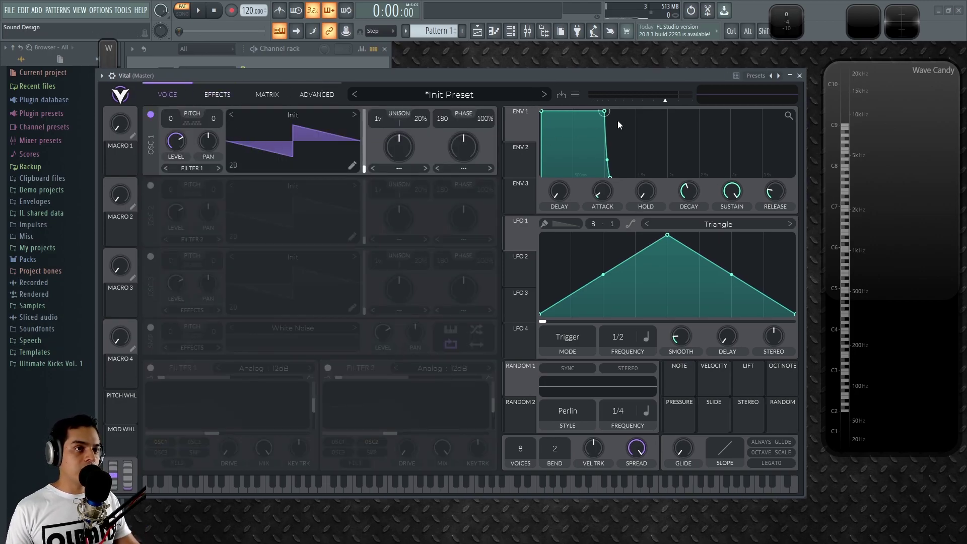
pyautogui.moveTo(666, 100); pyautogui.dragTo(655, 101)
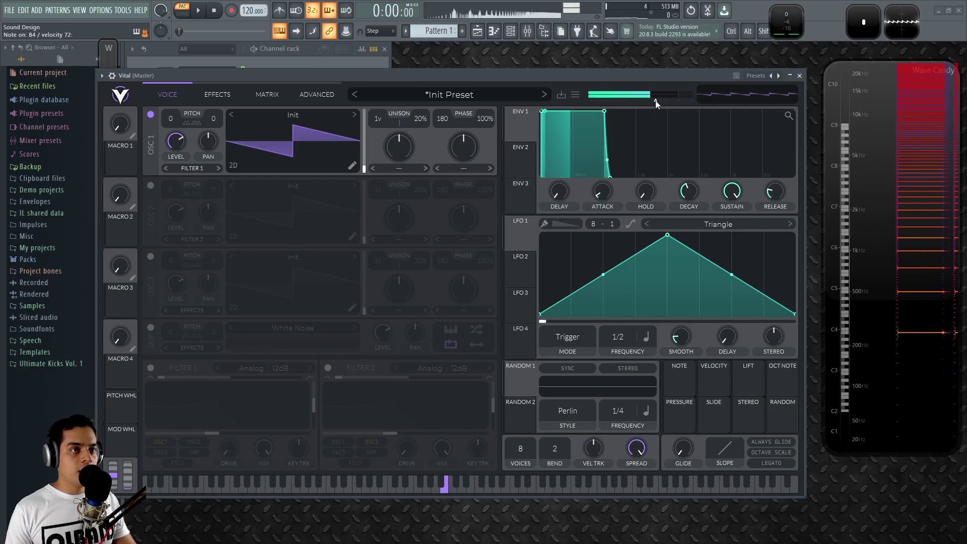
pyautogui.moveTo(522, 448); pyautogui.dragTo(530, 509)
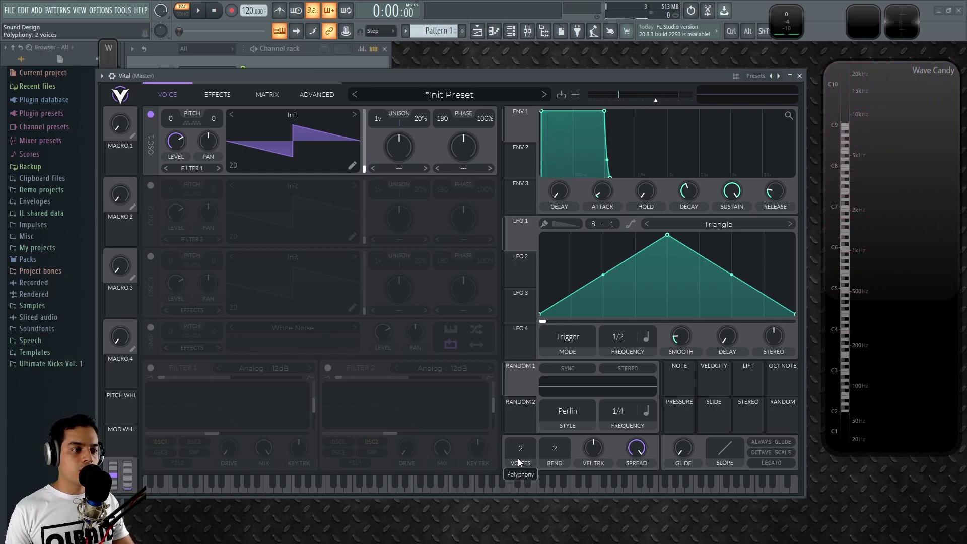
# - Set the glide time to about 0.137 secs and bend the portamento slope into an upward-bowed curve
pyautogui.moveTo(685, 448); pyautogui.dragTo(693, 434)
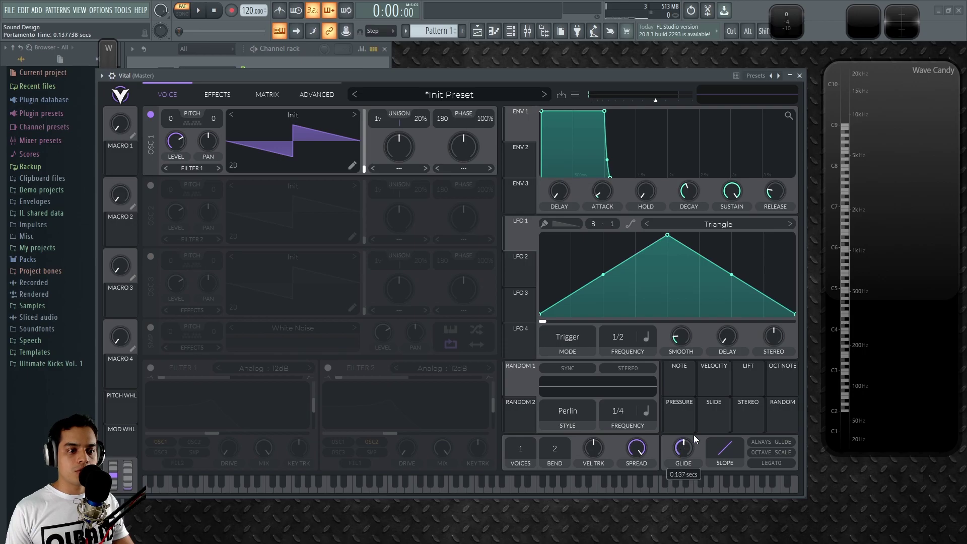
pyautogui.moveTo(733, 447); pyautogui.dragTo(674, 456)
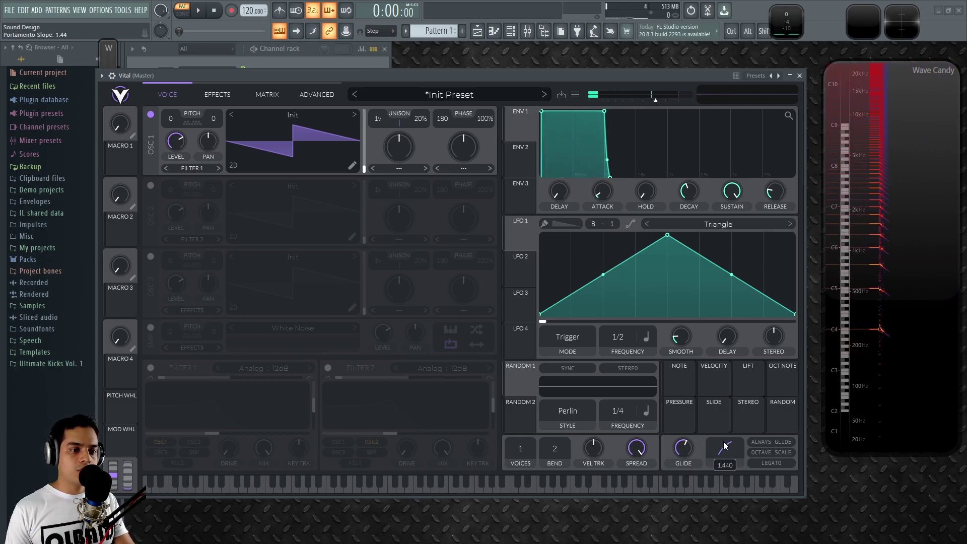
pyautogui.moveTo(683, 465)
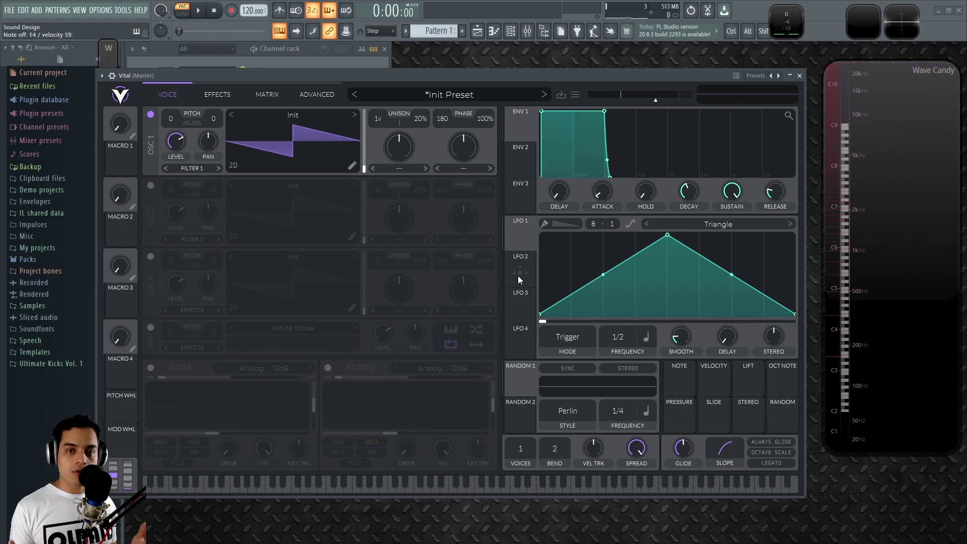
# - Toggle the Chorus effect on and off, and try it below the Compressor before returning it to the head of the effect chain
pyautogui.click(212, 94)
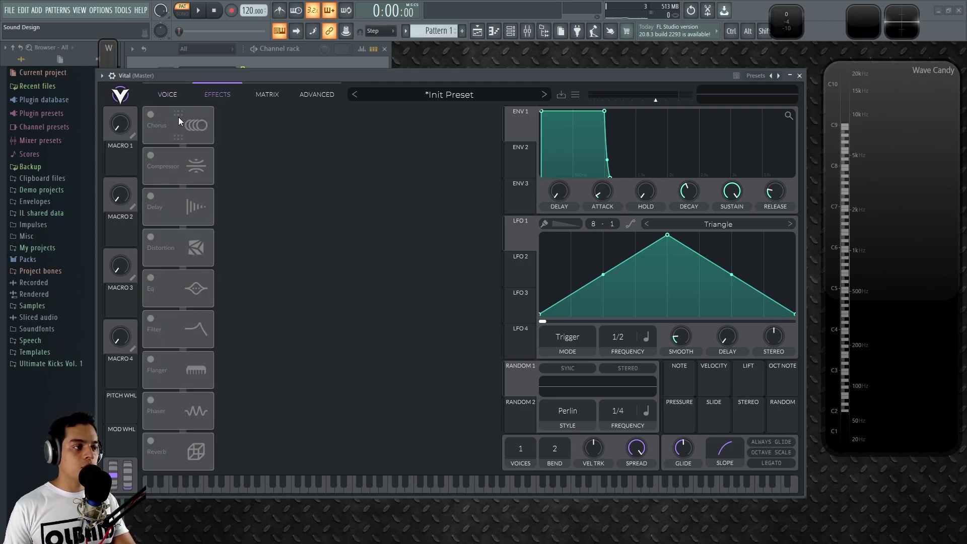
pyautogui.click(152, 117)
pyautogui.click(153, 117)
pyautogui.click(152, 116)
pyautogui.click(153, 117)
pyautogui.click(153, 116)
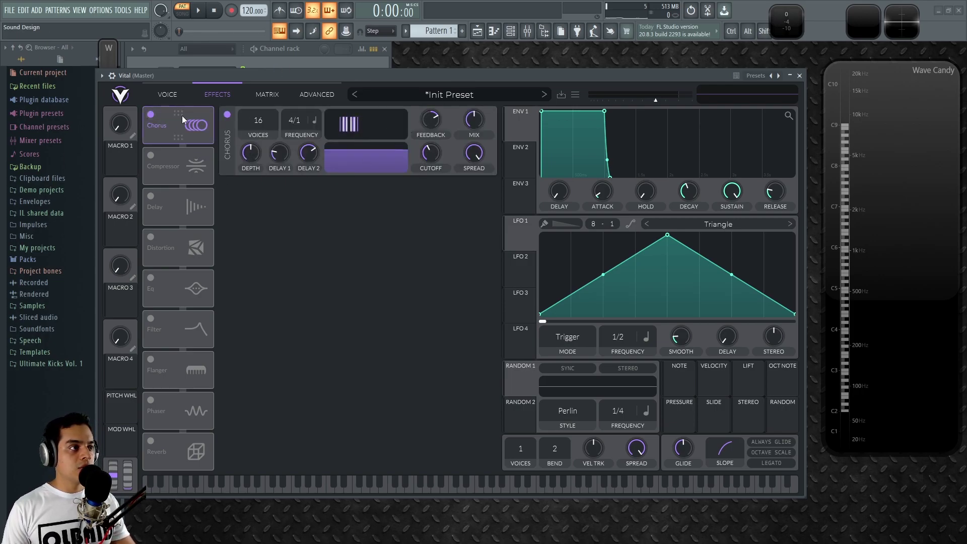
pyautogui.click(153, 114)
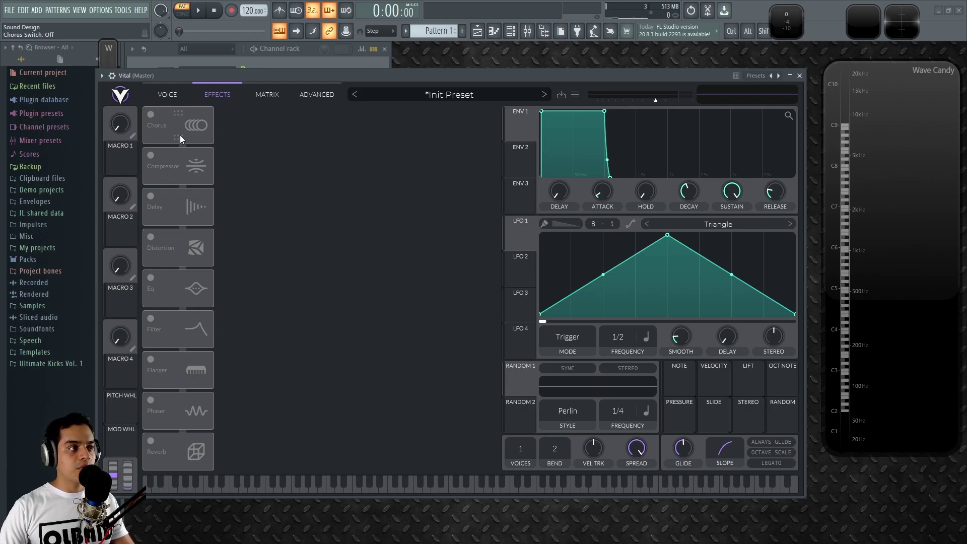
pyautogui.moveTo(181, 138); pyautogui.dragTo(160, 173)
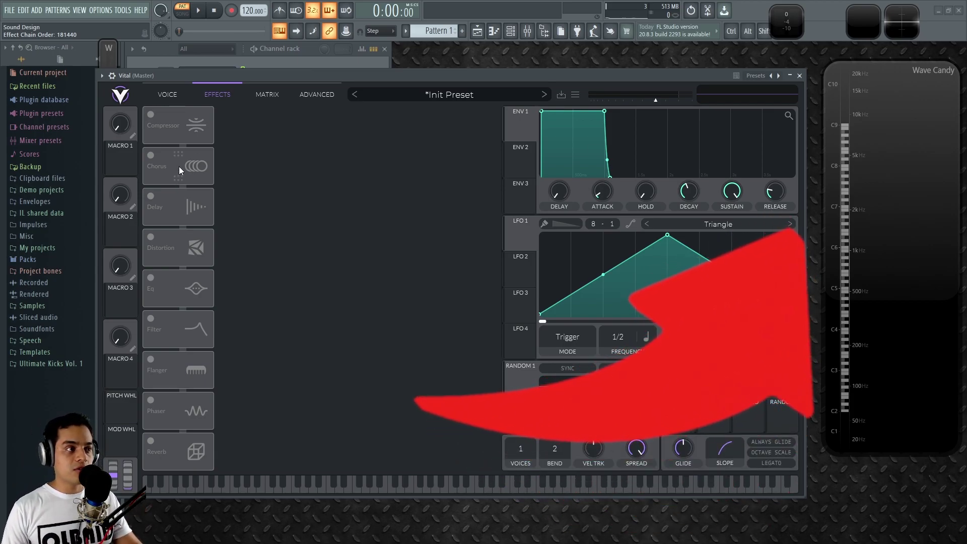
pyautogui.moveTo(178, 153); pyautogui.dragTo(165, 129)
# - Compare the sound with the Chorus effect on and off, leaving it enabled
pyautogui.click(153, 114)
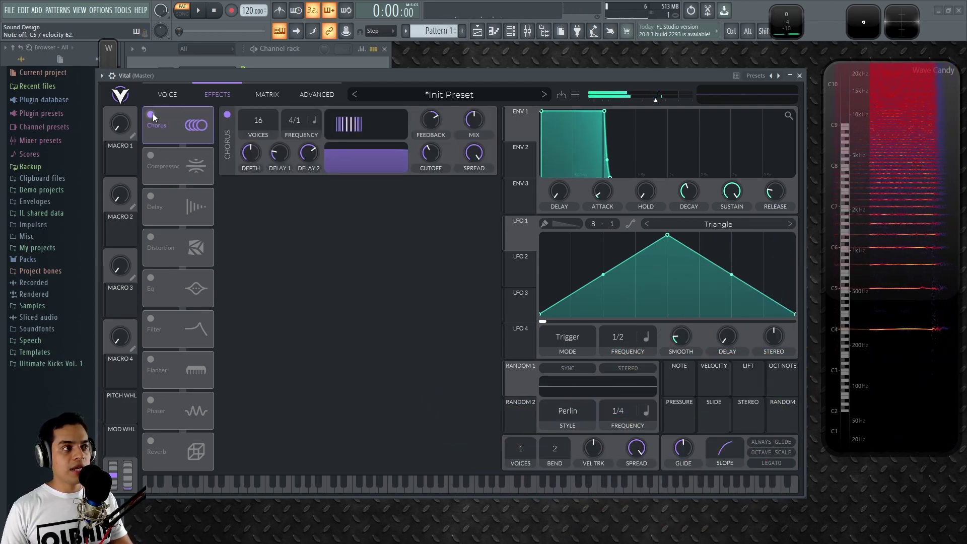
pyautogui.click(153, 114)
pyautogui.click(150, 114)
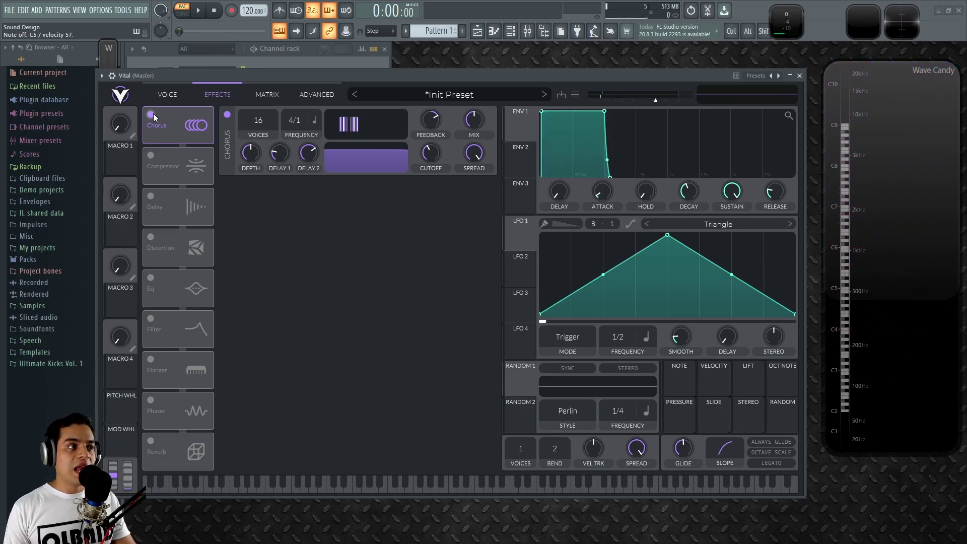
# - Examine how oscillator 1 can be routed to the filters, effects or direct output, and return to the effect chain
pyautogui.click(170, 95)
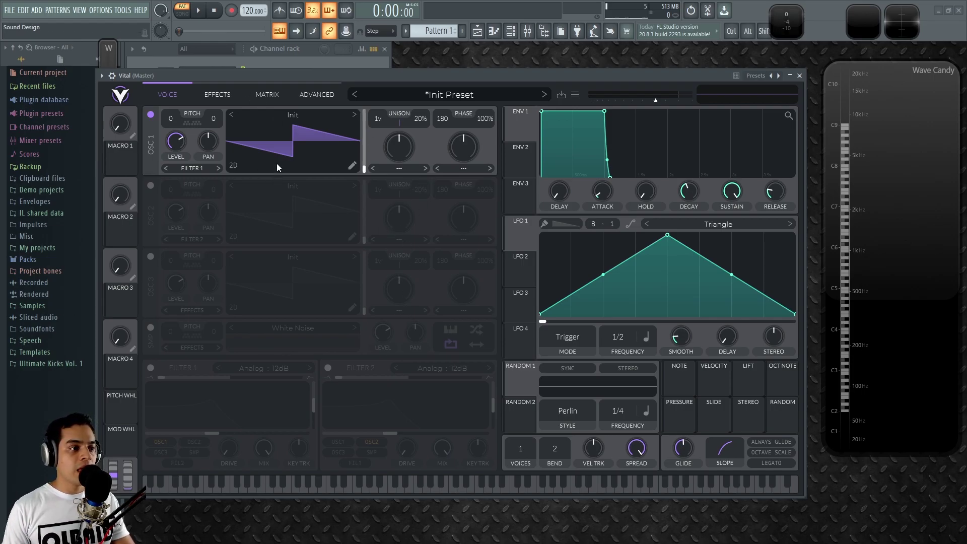
pyautogui.click(212, 95)
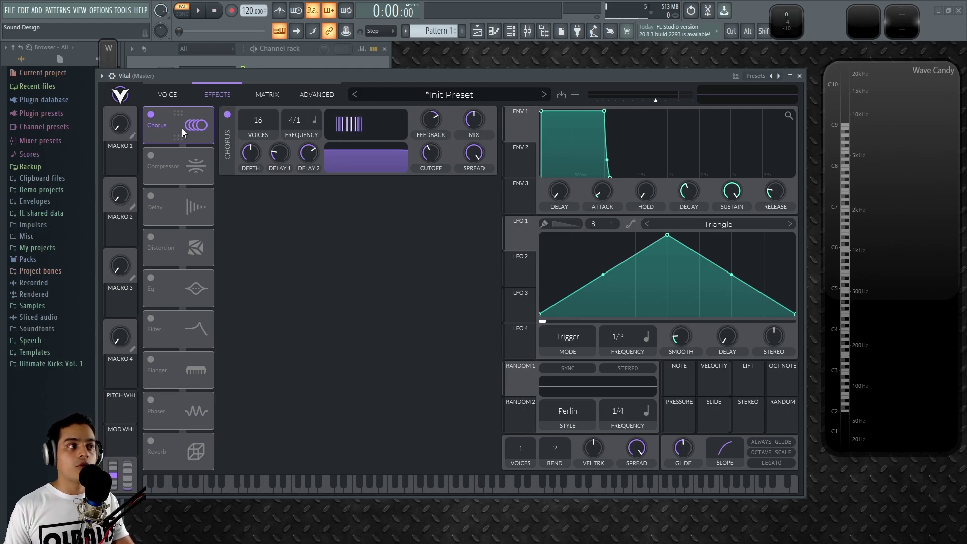
pyautogui.click(164, 95)
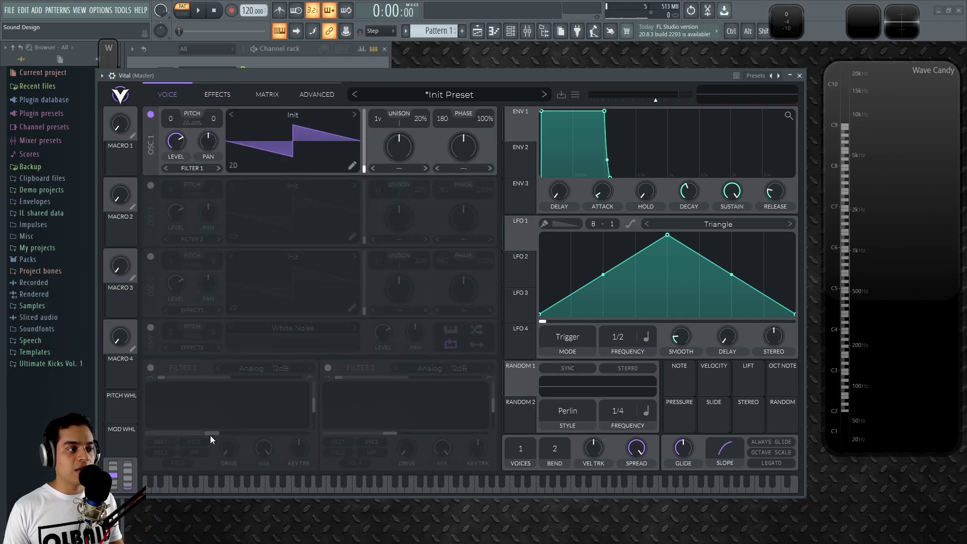
pyautogui.click(219, 91)
pyautogui.click(174, 94)
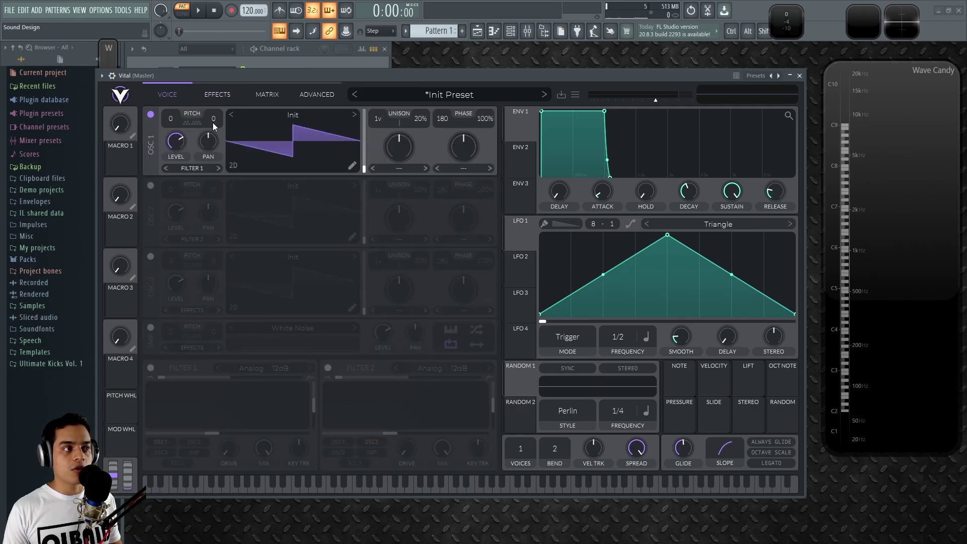
pyautogui.click(195, 168)
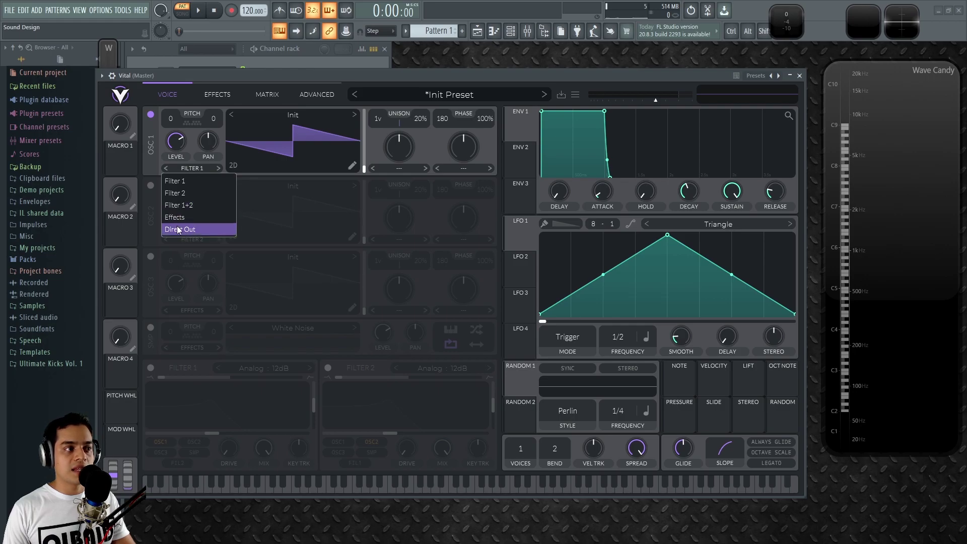
pyautogui.click(293, 71)
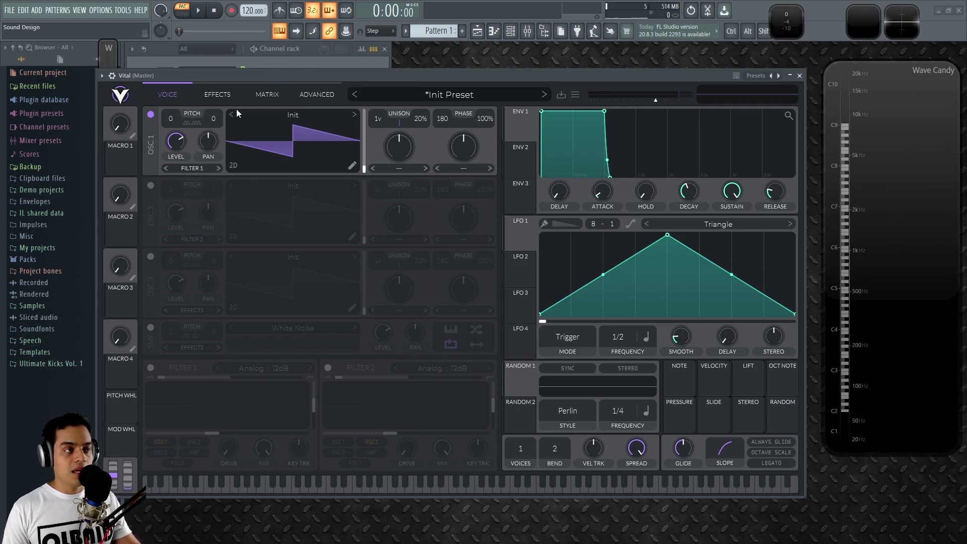
pyautogui.click(217, 95)
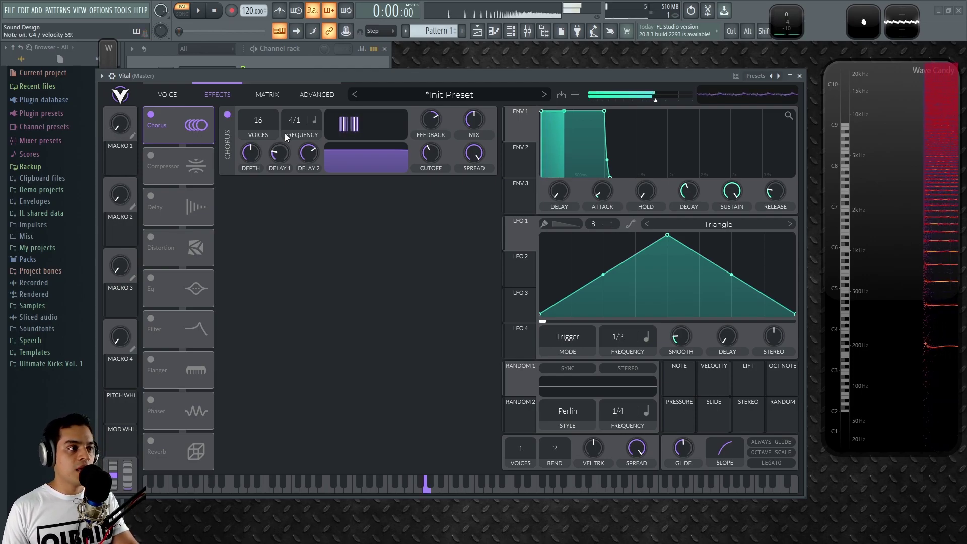
# - Bypass and re-enable the Chorus repeatedly while playing notes to compare the dry and processed sound
pyautogui.click(228, 115)
pyautogui.click(228, 115)
pyautogui.click(228, 115)
pyautogui.click(151, 115)
pyautogui.click(151, 115)
pyautogui.click(152, 116)
pyautogui.click(229, 114)
pyautogui.click(229, 114)
pyautogui.click(228, 114)
pyautogui.click(228, 114)
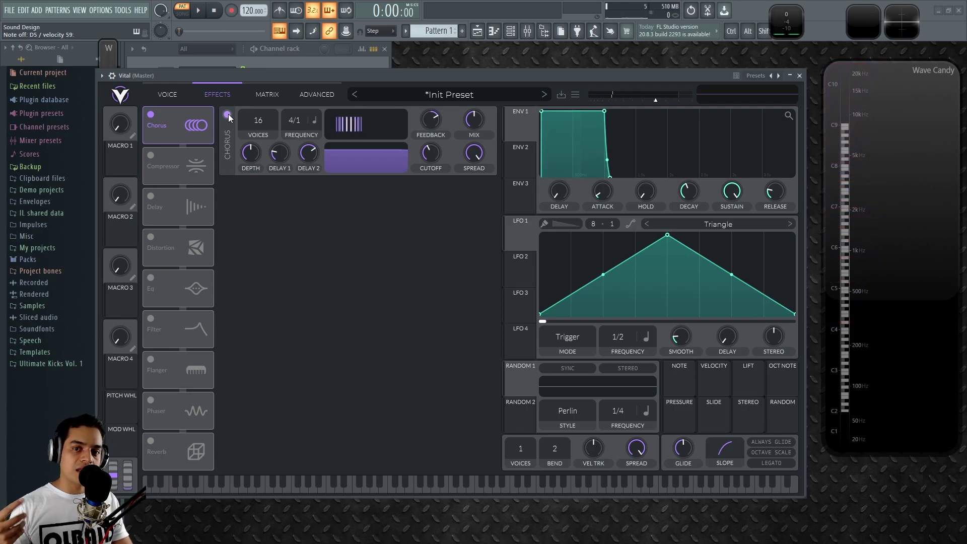
pyautogui.click(228, 114)
pyautogui.click(229, 114)
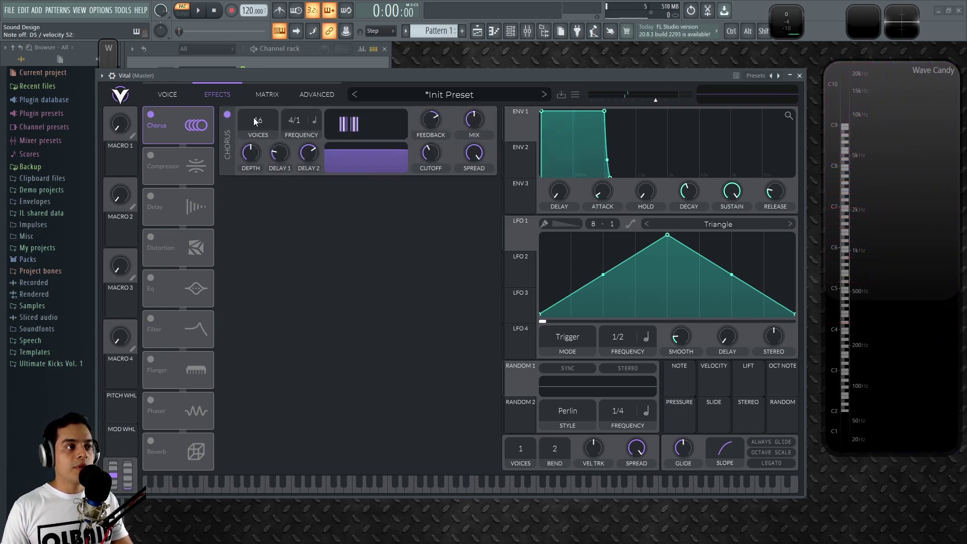
# - Set the Chorus to 4 voices and its tempo-synced frequency to 16/1
pyautogui.moveTo(259, 121); pyautogui.dragTo(270, 214)
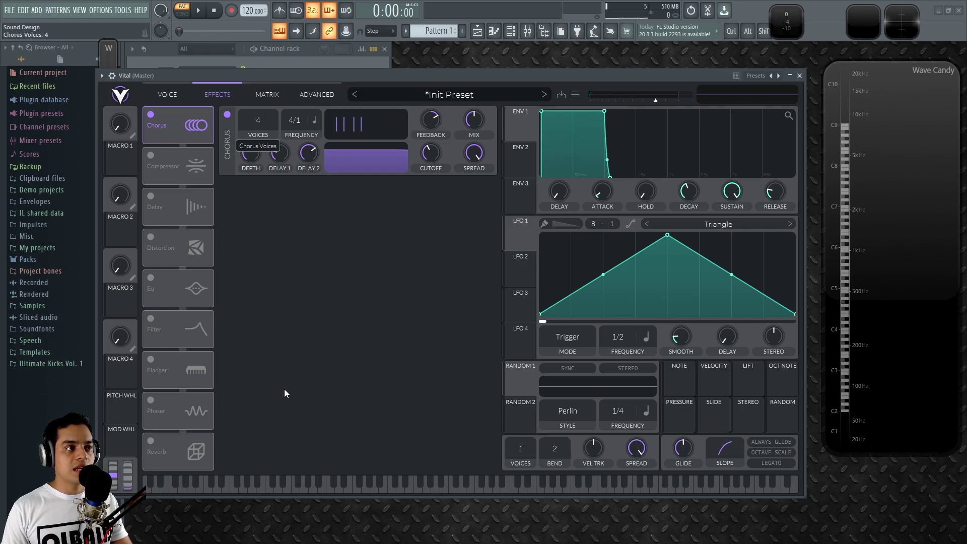
pyautogui.moveTo(259, 119); pyautogui.dragTo(254, 273)
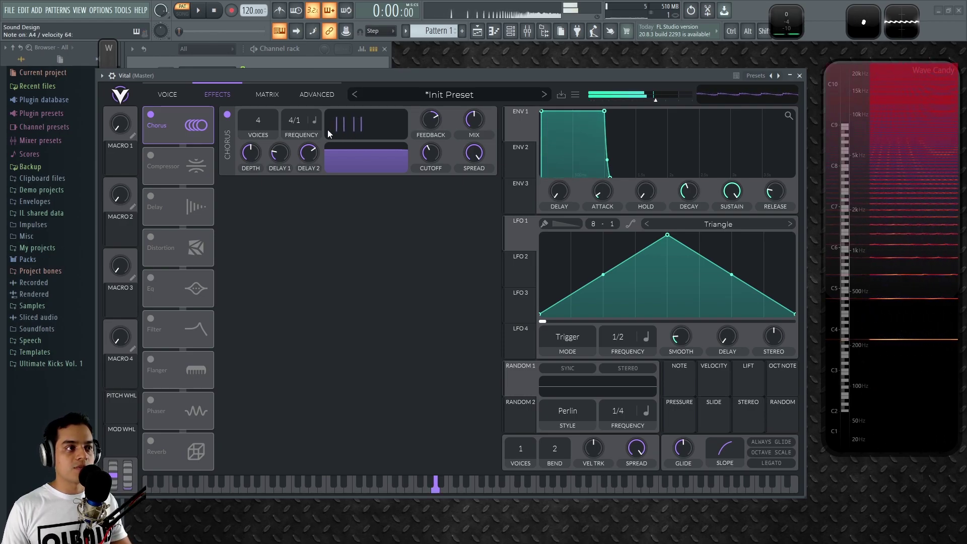
pyautogui.moveTo(292, 121)
pyautogui.mouseDown()
pyautogui.moveTo(317, 2)
pyautogui.moveTo(328, 313)
pyautogui.moveTo(308, 156)
pyautogui.moveTo(297, 388)
pyautogui.moveTo(309, 118)
pyautogui.mouseUp()
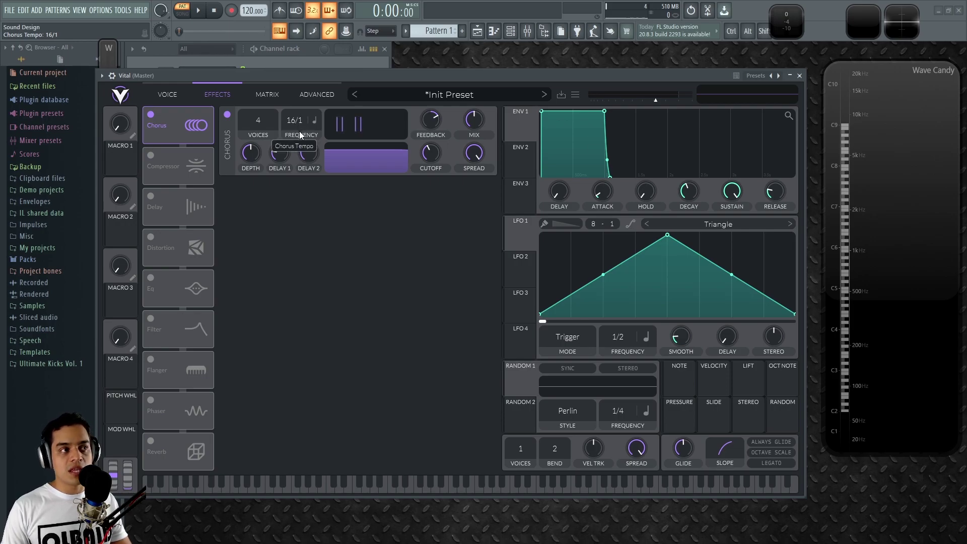
# - Switch the Chorus frequency to Seconds and set it to about 1.042 s
pyautogui.press('n')
pyautogui.click(314, 119)
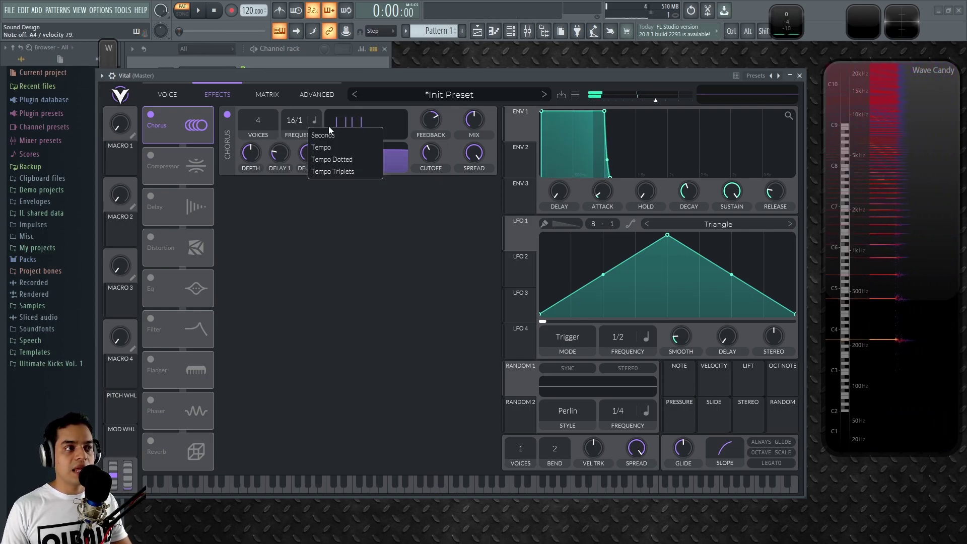
pyautogui.click(337, 132)
pyautogui.moveTo(295, 119)
pyautogui.mouseDown()
pyautogui.moveTo(301, 187)
pyautogui.moveTo(303, 83)
pyautogui.moveTo(292, 120)
pyautogui.moveTo(303, 130)
pyautogui.mouseUp()
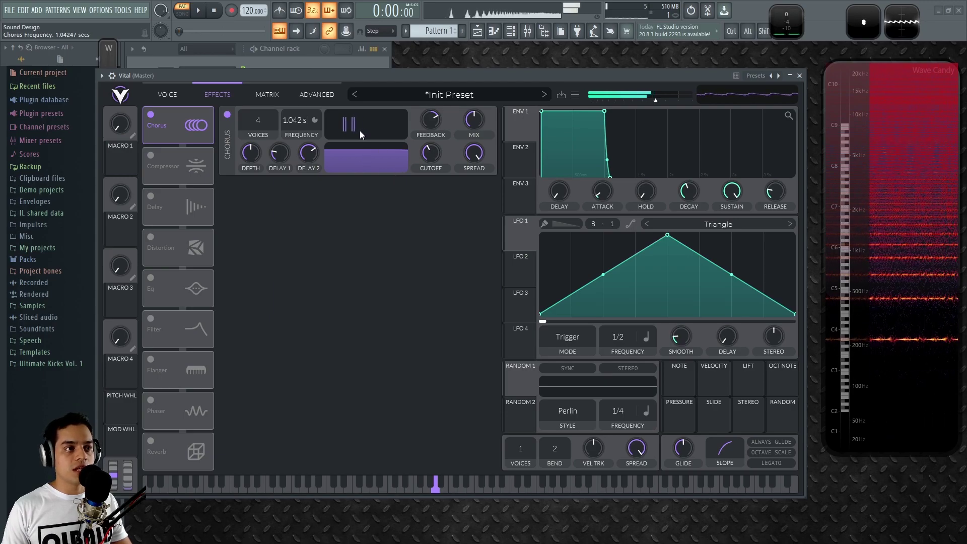
# - Try the Chorus depth at 0%, at 4% and at maximum, and bring it back down to a fairly low amount
pyautogui.moveTo(251, 155); pyautogui.dragTo(257, 236)
pyautogui.moveTo(255, 153)
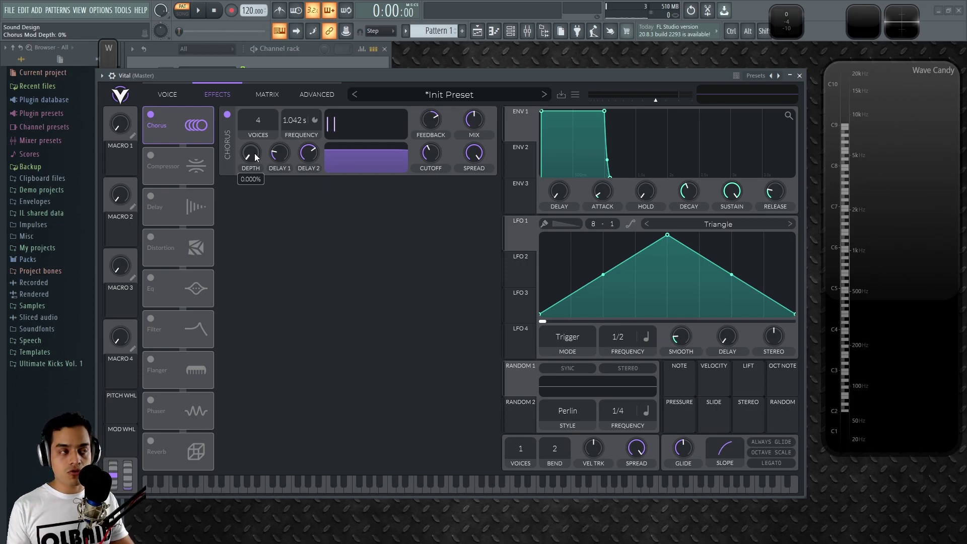
pyautogui.moveTo(255, 153); pyautogui.dragTo(258, 152)
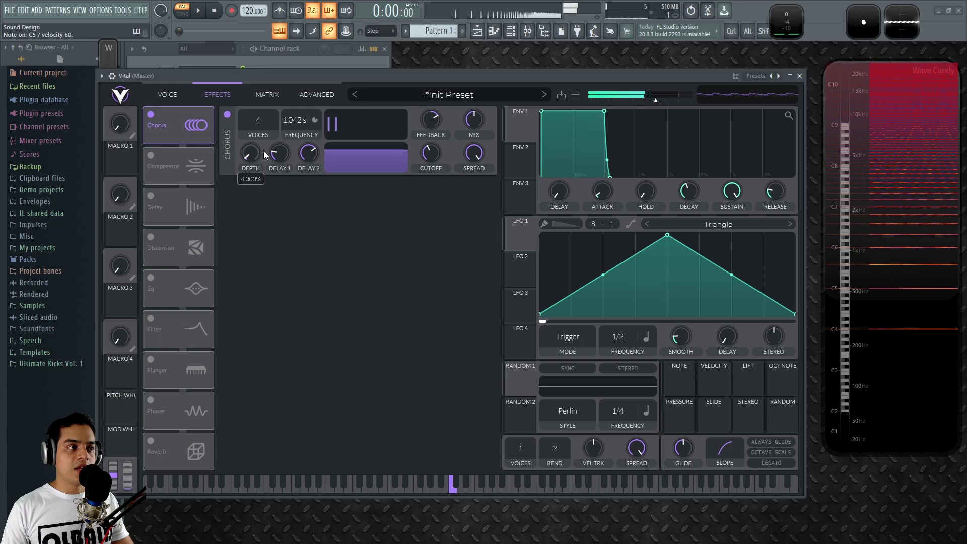
pyautogui.moveTo(252, 155); pyautogui.dragTo(267, 59)
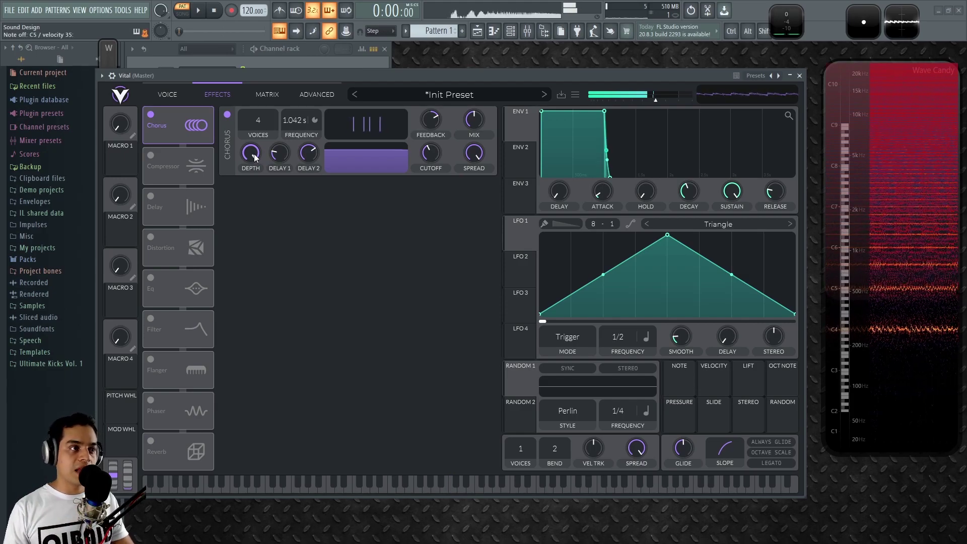
pyautogui.moveTo(255, 158); pyautogui.dragTo(254, 227)
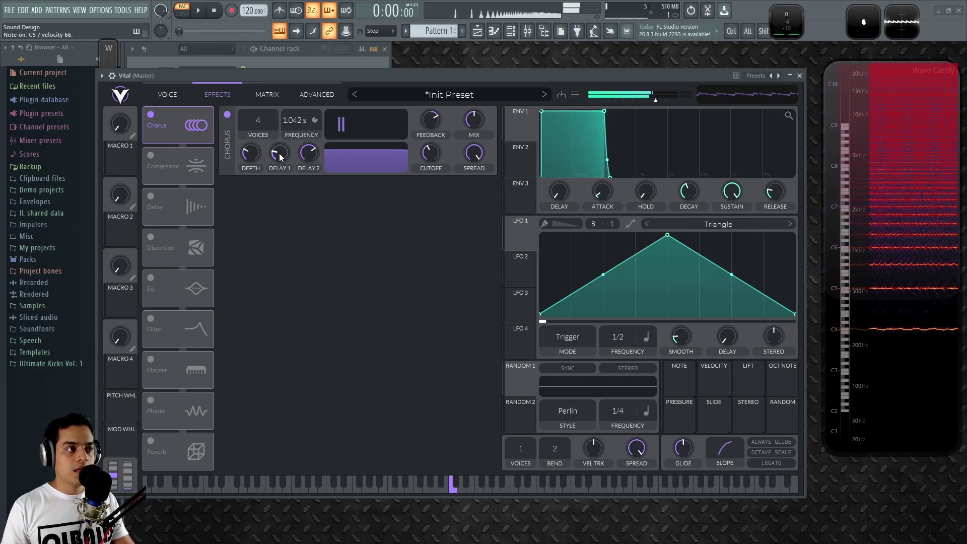
# - Adjust the Chorus Delay 1 to a fairly low setting and Delay 2 to just under mid-range, and raise the depth to roughly three quarters
pyautogui.moveTo(280, 156); pyautogui.dragTo(284, 262)
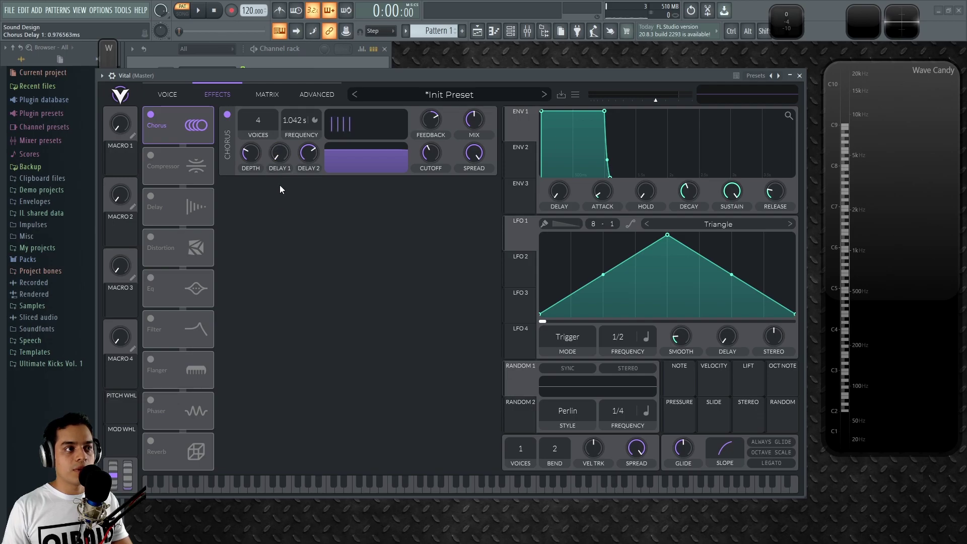
pyautogui.moveTo(274, 160); pyautogui.dragTo(313, 119)
pyautogui.moveTo(307, 157); pyautogui.dragTo(286, 117)
pyautogui.moveTo(281, 152); pyautogui.dragTo(275, 191)
pyautogui.moveTo(249, 158); pyautogui.dragTo(256, 111)
pyautogui.moveTo(306, 155); pyautogui.dragTo(277, 187)
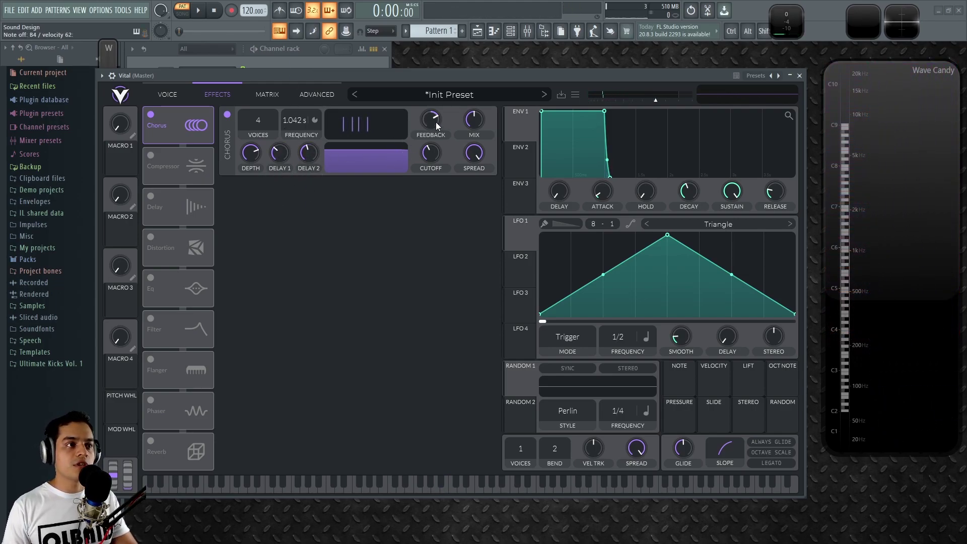
# - Raise the Chorus feedback to 95%
pyautogui.moveTo(433, 122); pyautogui.dragTo(448, 76)
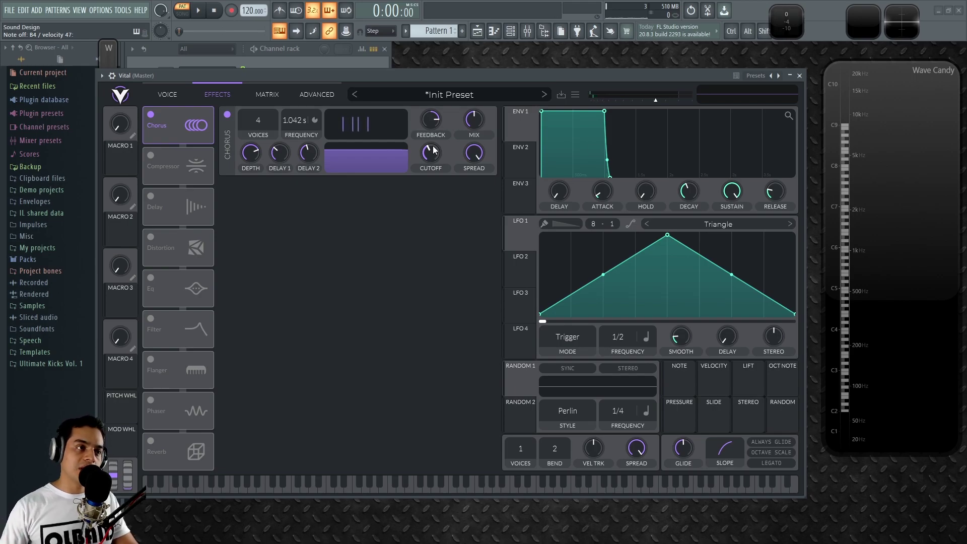
pyautogui.moveTo(433, 122); pyautogui.dragTo(442, 94)
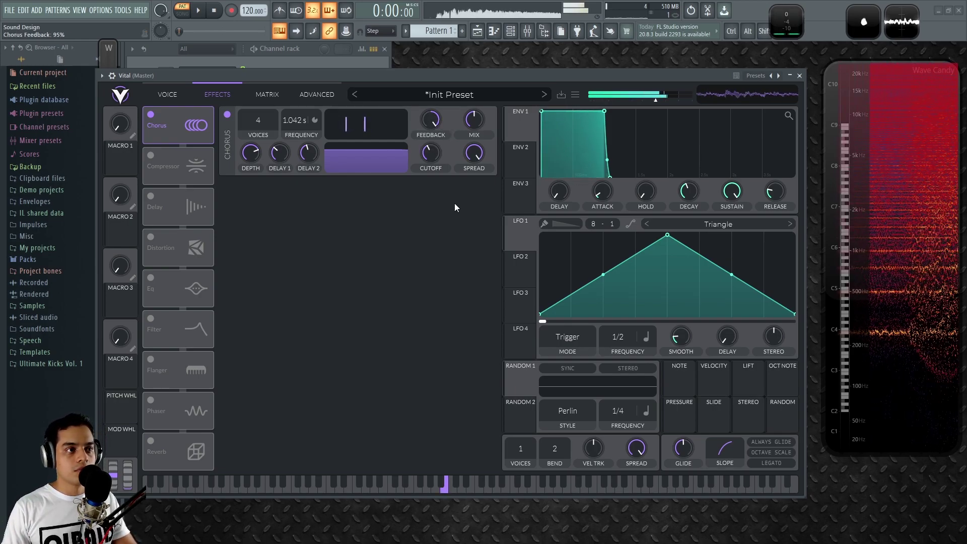
# - Try the Chorus feedback at -95% and reset it to 40%
pyautogui.moveTo(432, 122); pyautogui.dragTo(463, 255)
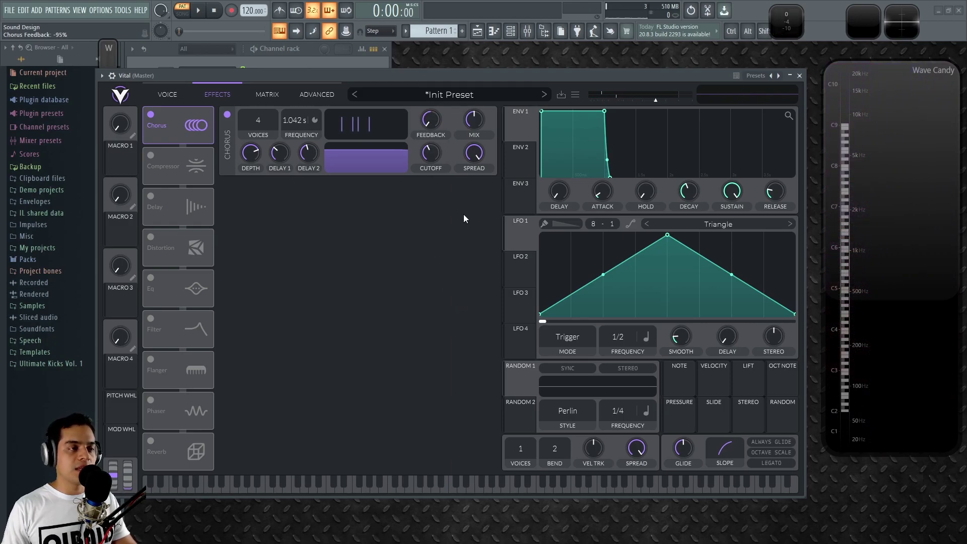
pyautogui.doubleClick(429, 120)
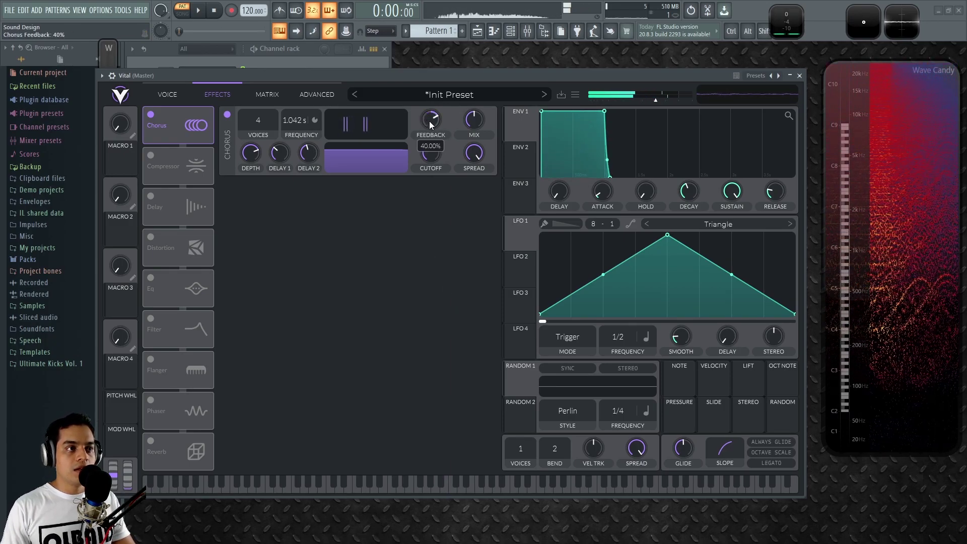
pyautogui.click(151, 196)
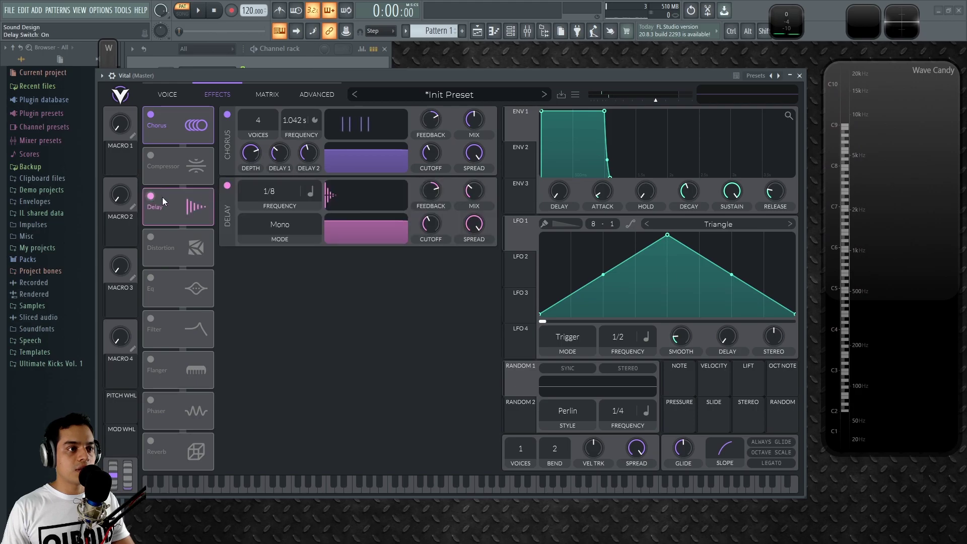
pyautogui.click(151, 156)
pyautogui.click(150, 155)
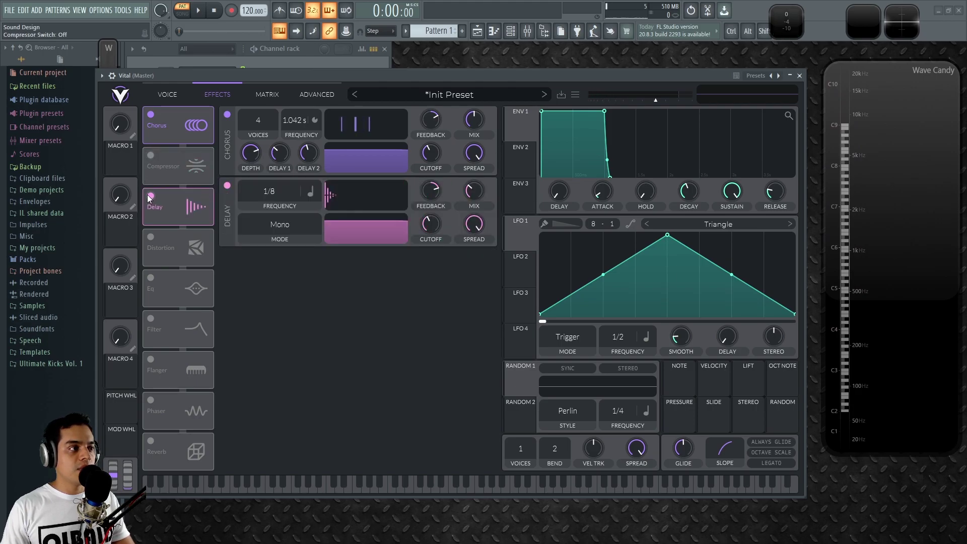
pyautogui.click(151, 196)
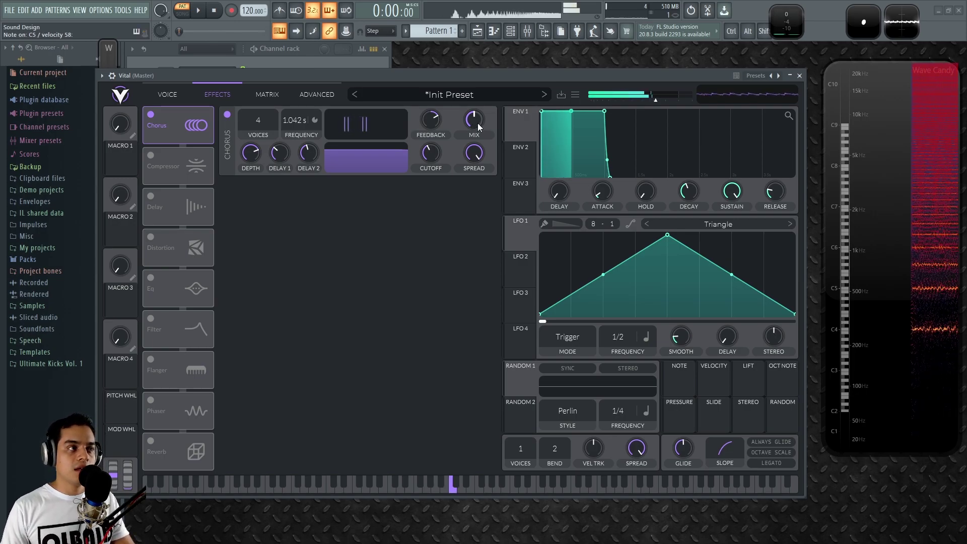
# - Try the Chorus mix at maximum and at 0%, and reset it to its default
pyautogui.moveTo(472, 124); pyautogui.dragTo(478, 123)
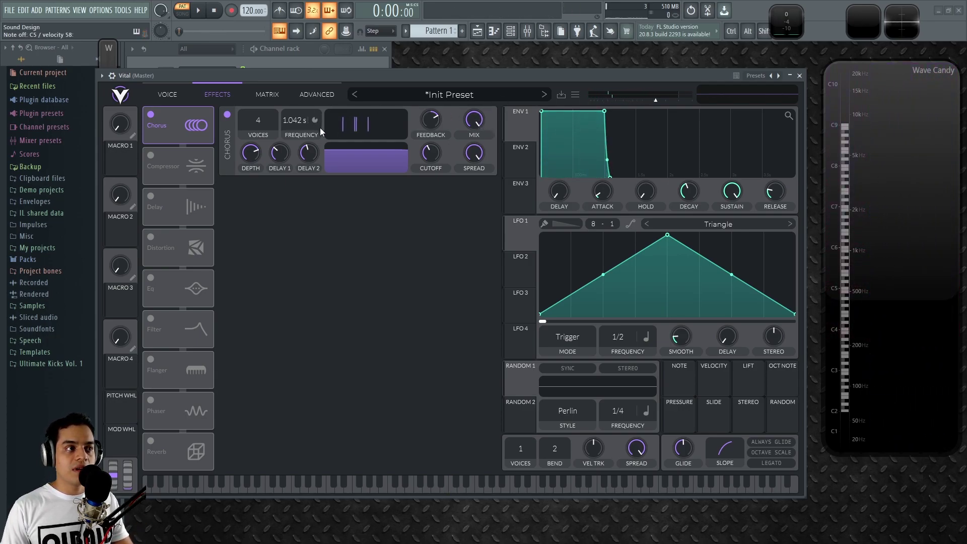
pyautogui.moveTo(474, 128); pyautogui.dragTo(483, 207)
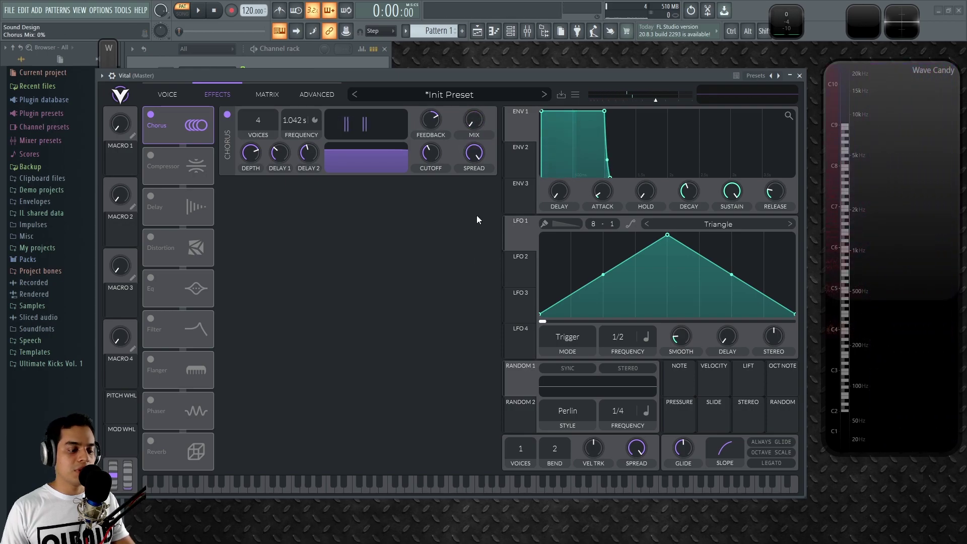
pyautogui.doubleClick(475, 122)
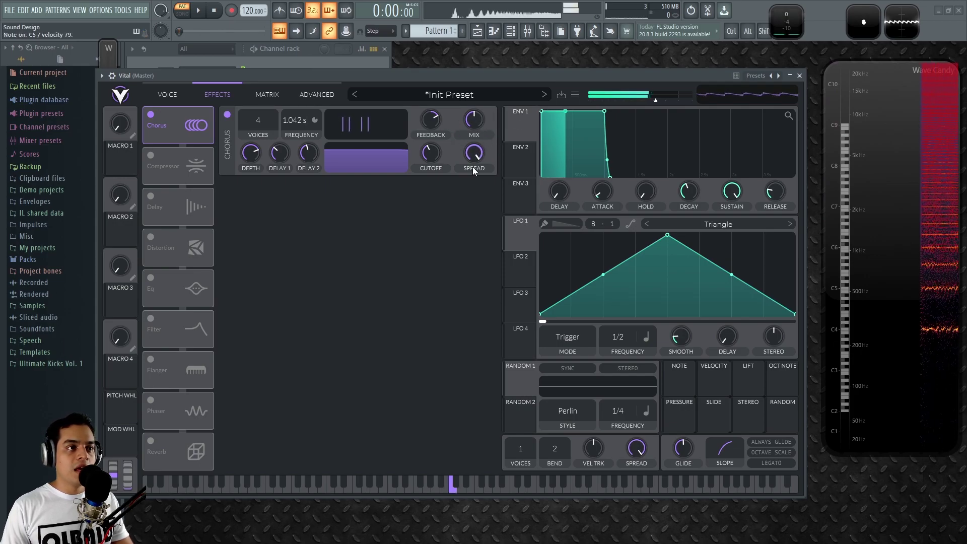
# - Try the Chorus filter cutoff at 36, 8 and 136 with varying spread, ending with a cutoff of about 83 and a low spread
pyautogui.moveTo(475, 154); pyautogui.dragTo(478, 208)
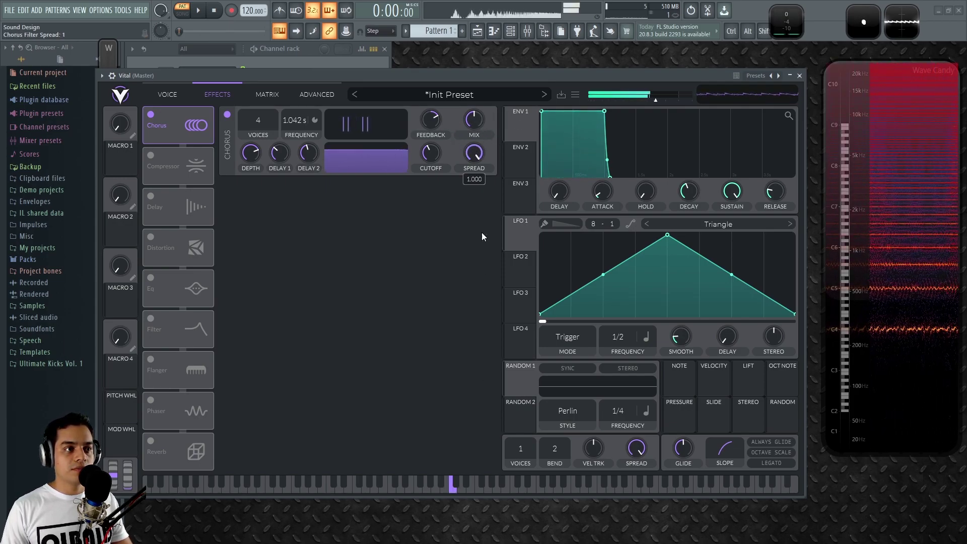
pyautogui.moveTo(431, 158)
pyautogui.mouseDown()
pyautogui.moveTo(438, 162)
pyautogui.moveTo(431, 155)
pyautogui.moveTo(446, 147)
pyautogui.moveTo(440, 192)
pyautogui.moveTo(435, 150)
pyautogui.moveTo(437, 217)
pyautogui.moveTo(440, 154)
pyautogui.mouseUp()
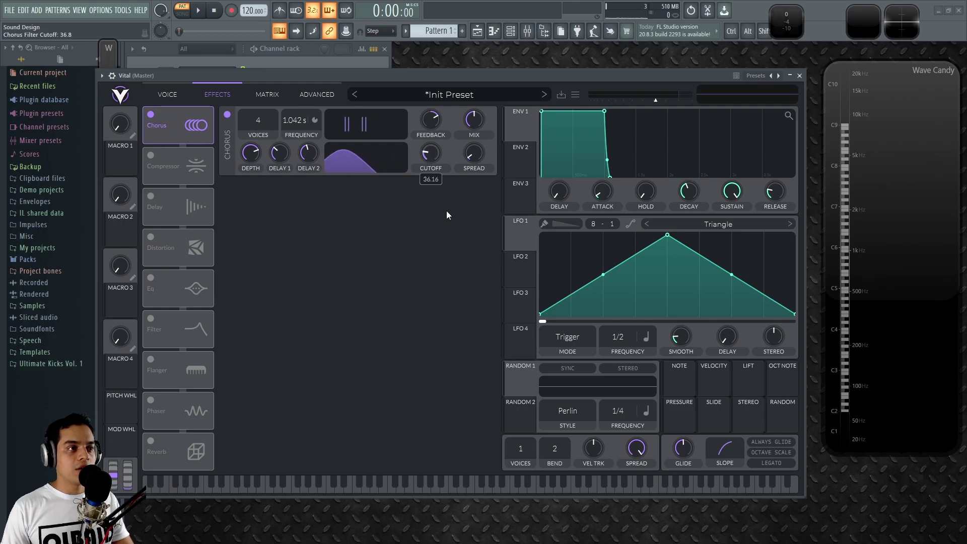
pyautogui.moveTo(471, 159); pyautogui.dragTo(473, 117)
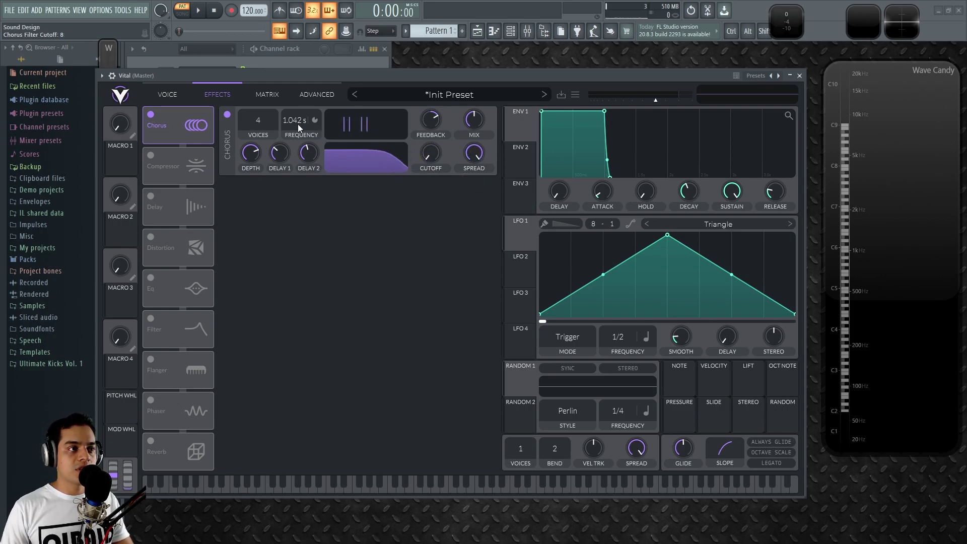
pyautogui.moveTo(473, 153); pyautogui.dragTo(410, 128)
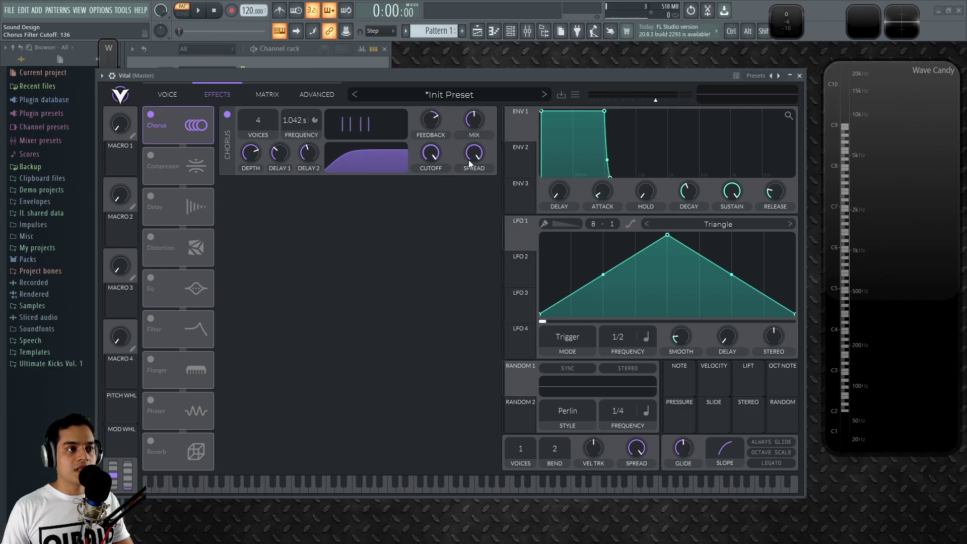
pyautogui.moveTo(480, 259); pyautogui.dragTo(376, 164)
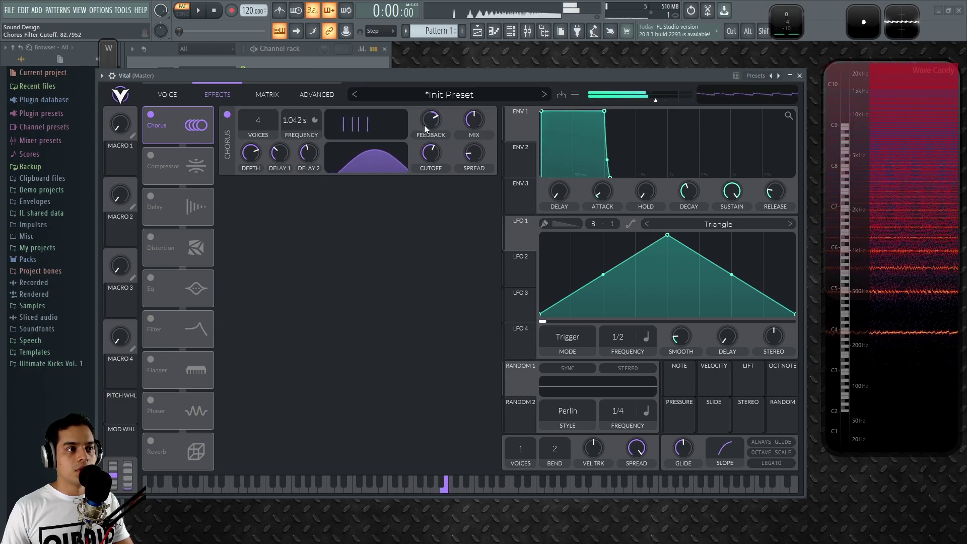
# - Set the Chorus to 8 voices with a frequency of about 0.463 s and the spread at maximum
pyautogui.moveTo(262, 128); pyautogui.dragTo(278, 66)
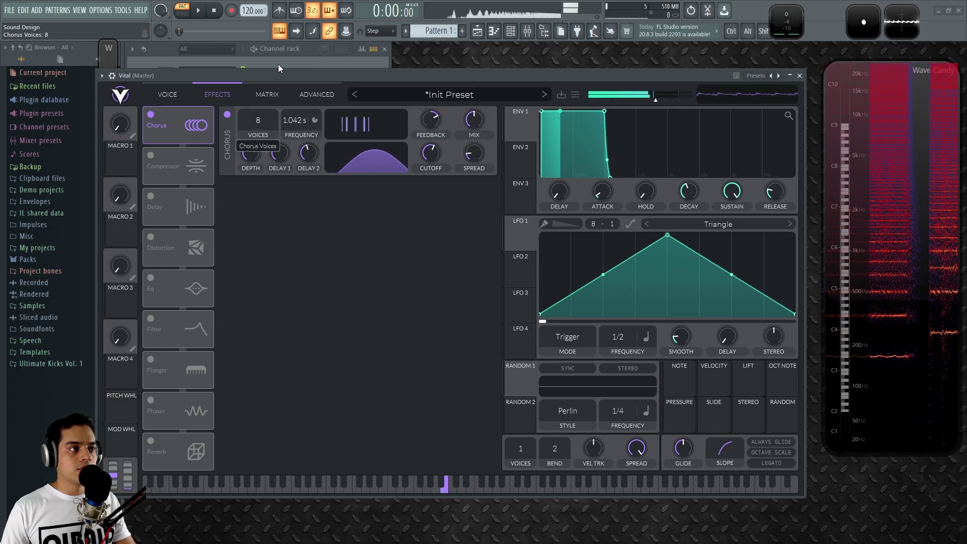
pyautogui.moveTo(296, 126); pyautogui.dragTo(304, 118)
pyautogui.moveTo(474, 154); pyautogui.dragTo(478, 49)
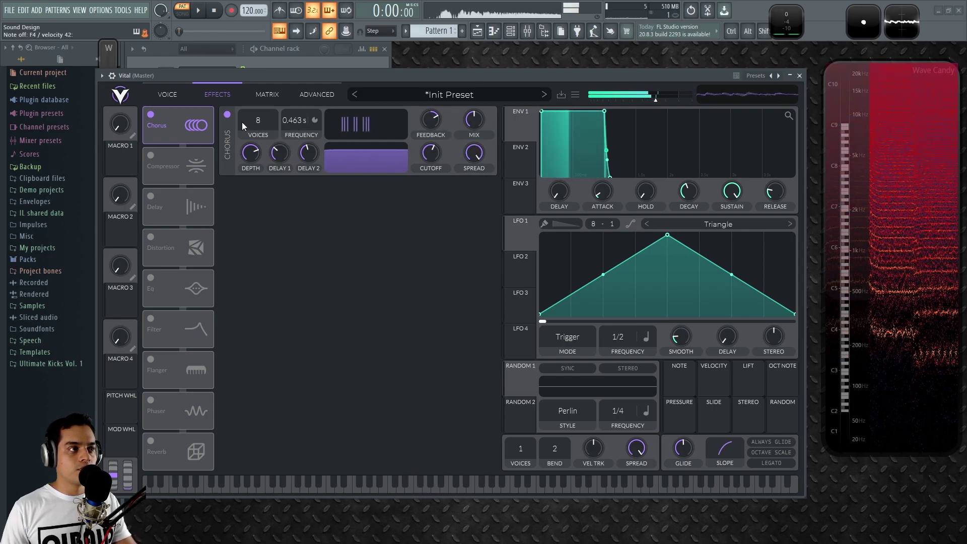
# - Switch off the Chorus effect and switch on the Compressor
pyautogui.click(228, 115)
pyautogui.click(151, 155)
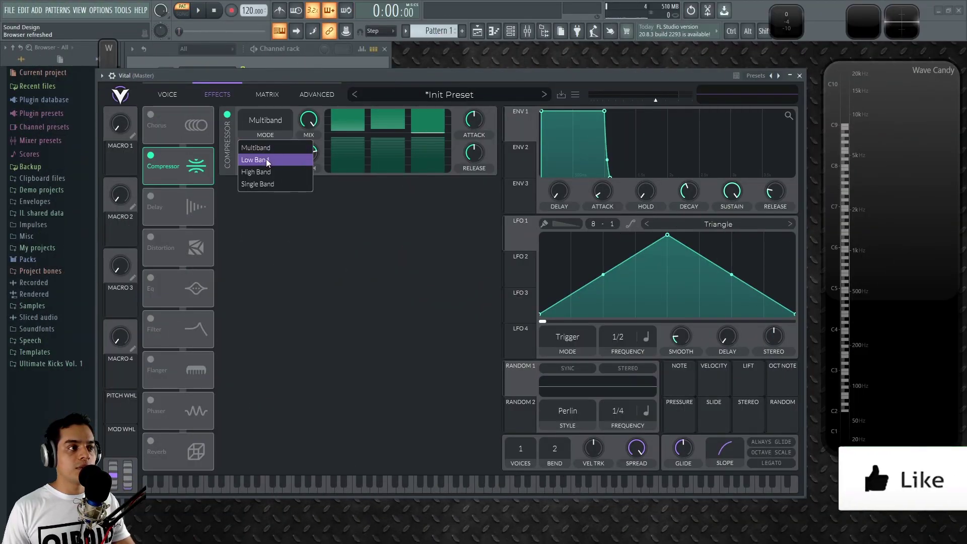
# - Try the Compressor in Low Band, High Band and Single Band mode, and return it to Multiband
pyautogui.click(266, 158)
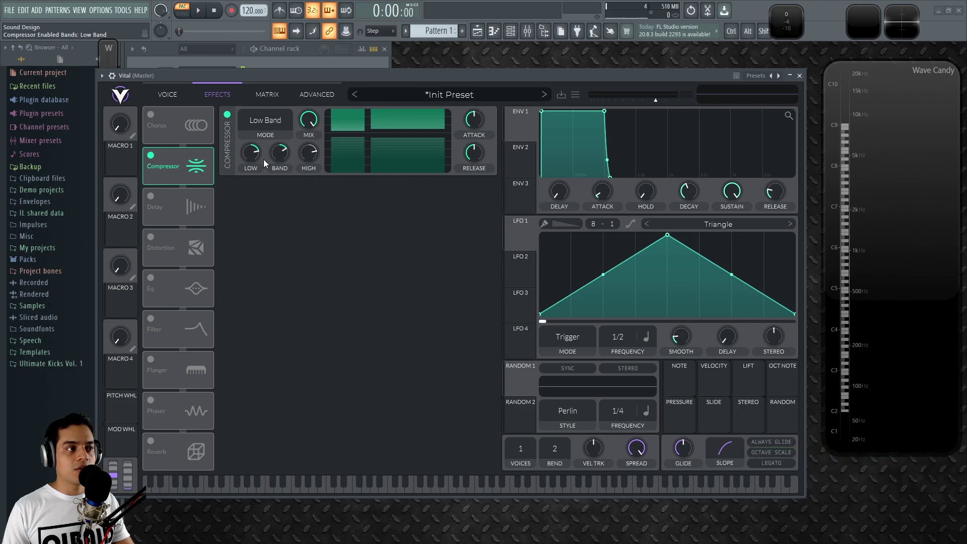
pyautogui.click(263, 122)
pyautogui.click(261, 171)
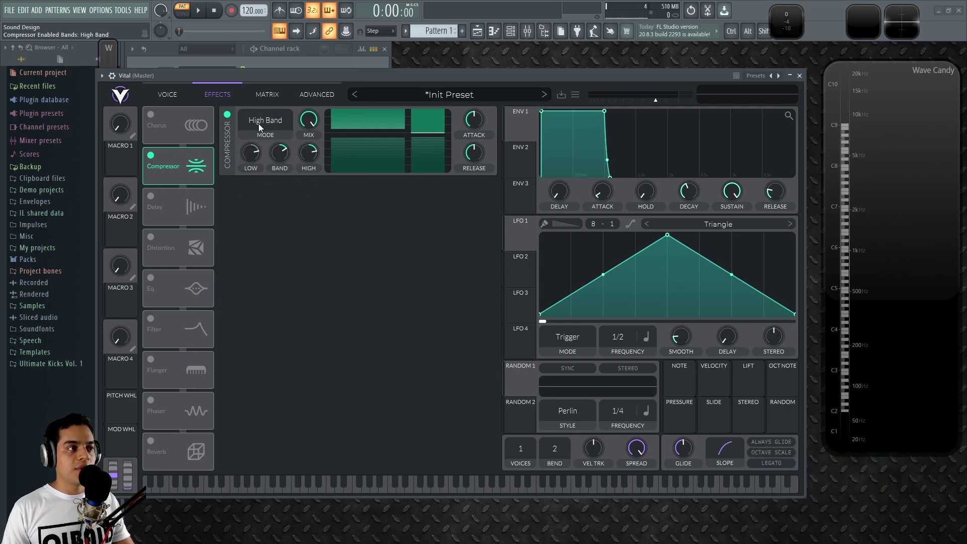
pyautogui.click(272, 132)
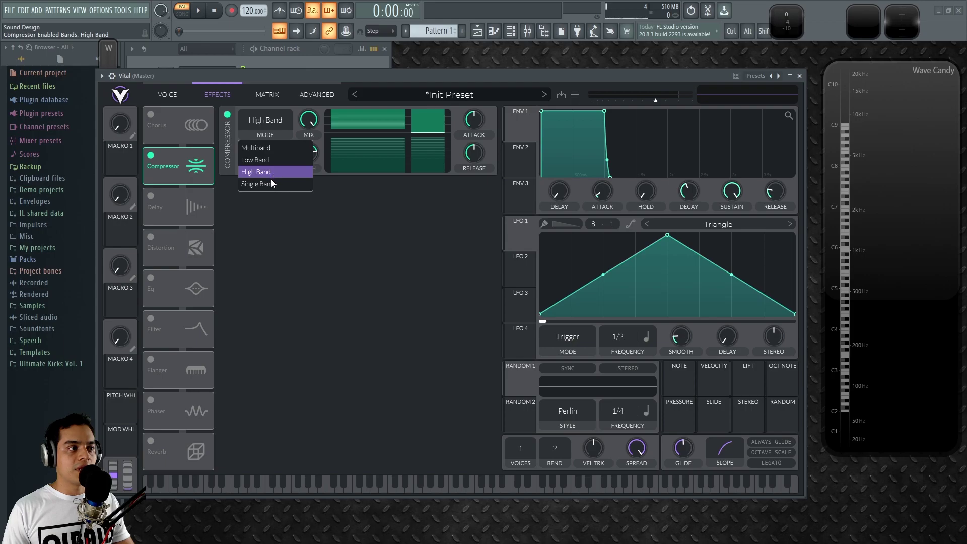
pyautogui.click(268, 185)
pyautogui.click(262, 123)
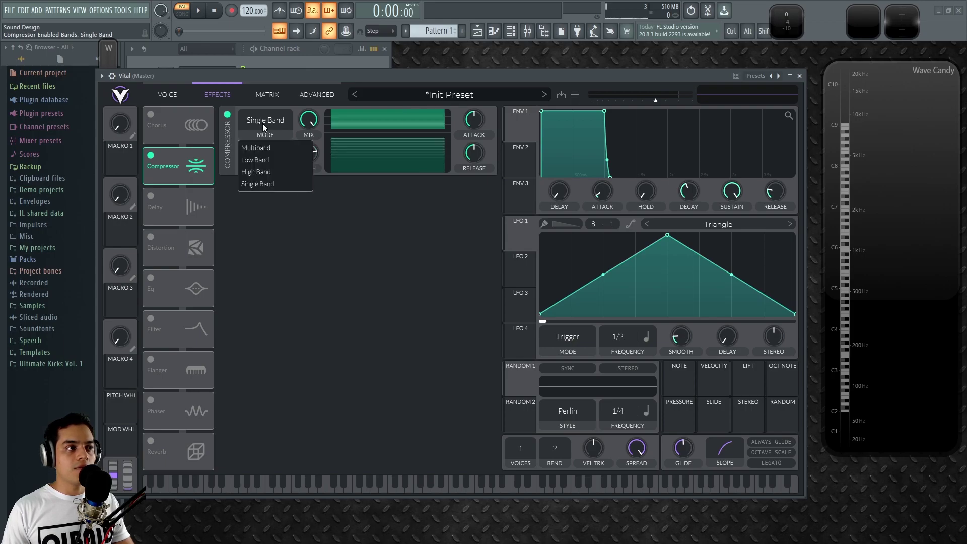
pyautogui.click(272, 149)
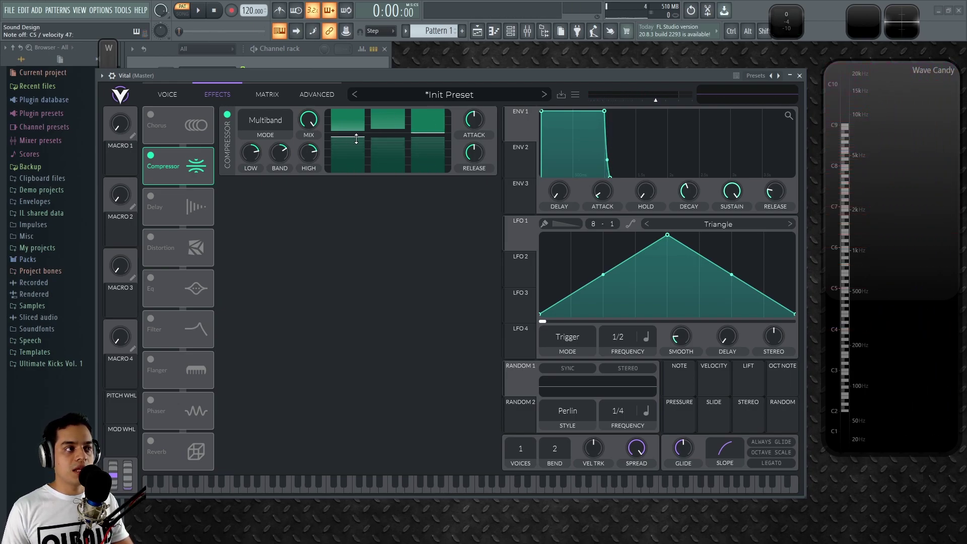
# - Try the Compressor's low gain at 16.3 dB and adjust the low band's thresholds, bringing the upper one to about -11.7 dB
pyautogui.moveTo(356, 137)
pyautogui.mouseDown()
pyautogui.moveTo(357, 148)
pyautogui.moveTo(361, 116)
pyautogui.moveTo(353, 150)
pyautogui.moveTo(352, 140)
pyautogui.mouseUp()
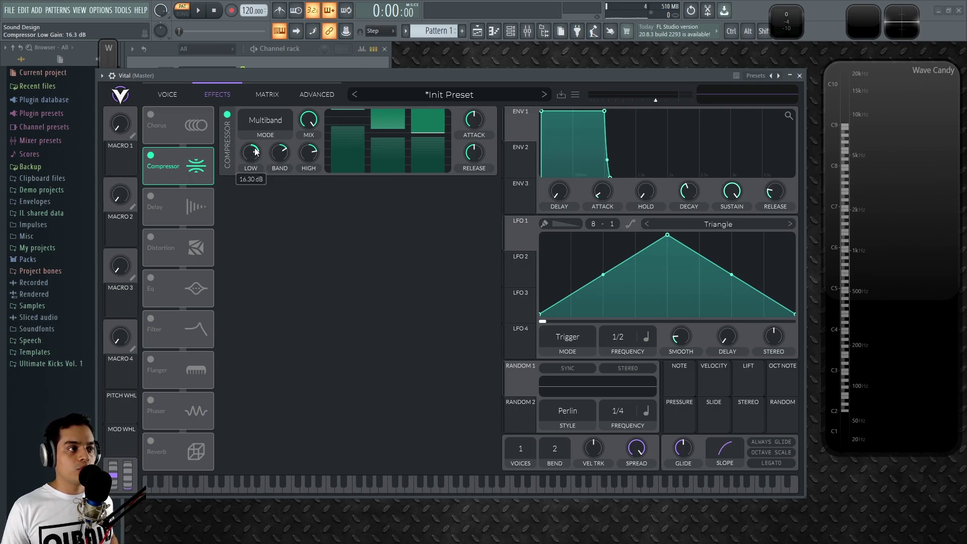
pyautogui.scroll(5, 310, 151)
pyautogui.moveTo(356, 126); pyautogui.dragTo(356, 148)
pyautogui.moveTo(357, 111); pyautogui.dragTo(360, 121)
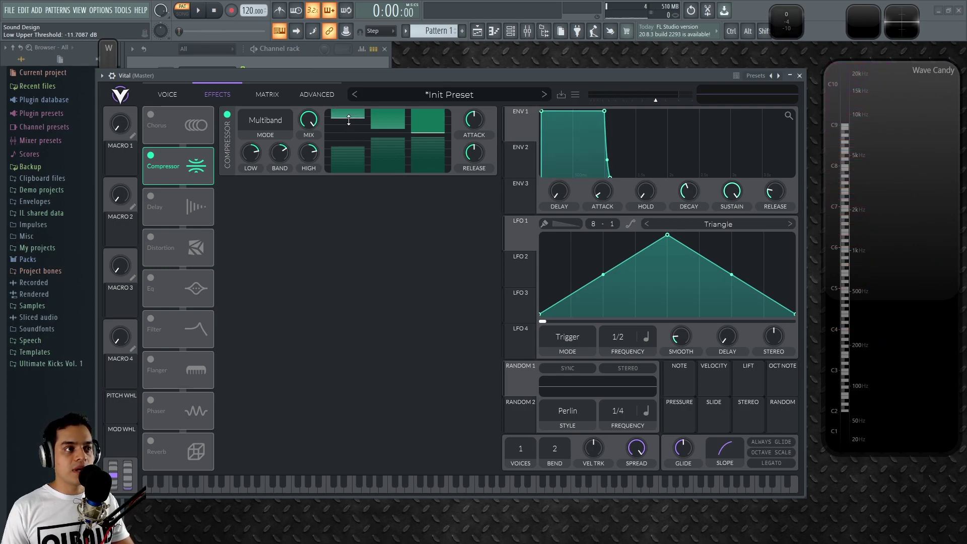
# - Lower the low band's upper threshold to about -45.8 dB, play a note, and raise the threshold partway back up
pyautogui.moveTo(355, 123); pyautogui.dragTo(359, 151)
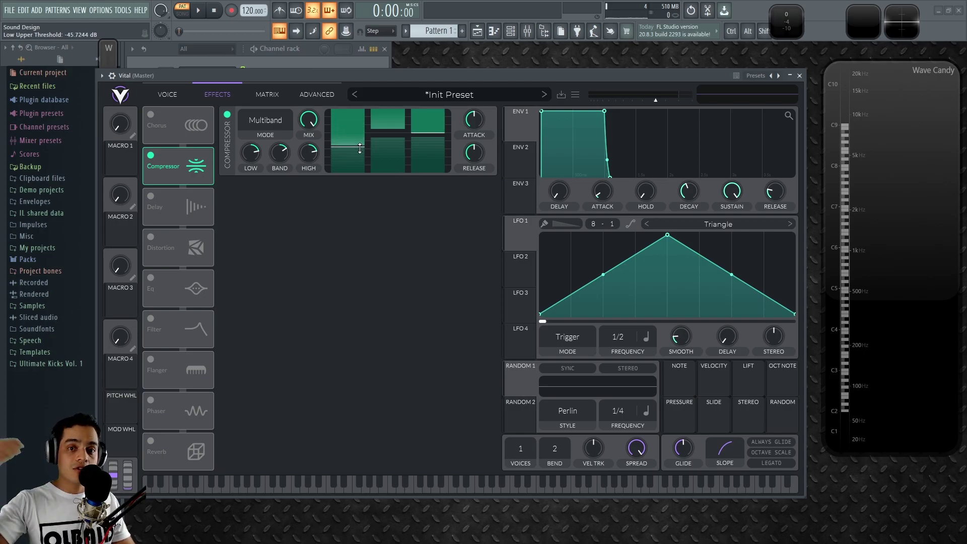
pyautogui.press('q')
pyautogui.moveTo(360, 148); pyautogui.dragTo(359, 132)
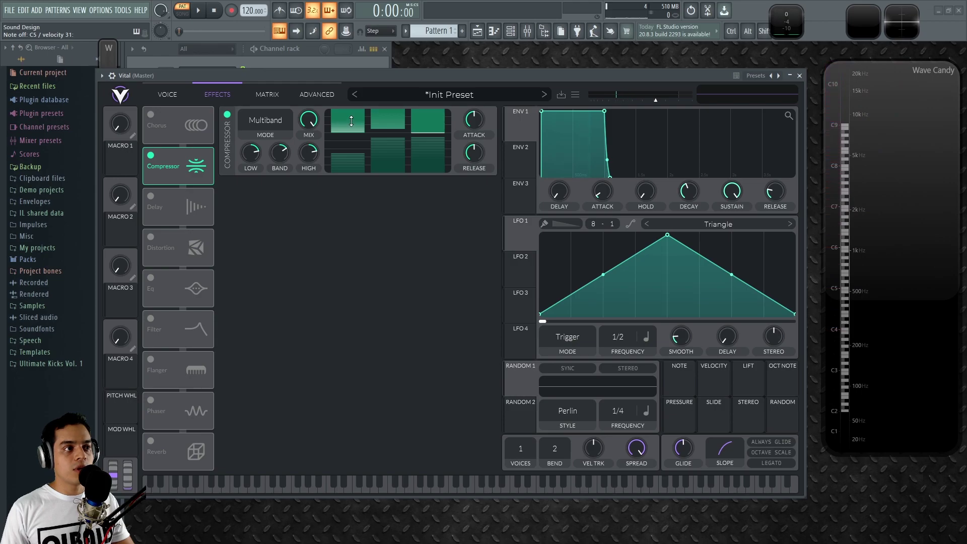
# - Vary the low band's compression ratios, bringing the upper ratio to 1
pyautogui.moveTo(358, 63); pyautogui.dragTo(356, 117)
pyautogui.moveTo(353, 161); pyautogui.dragTo(350, 151)
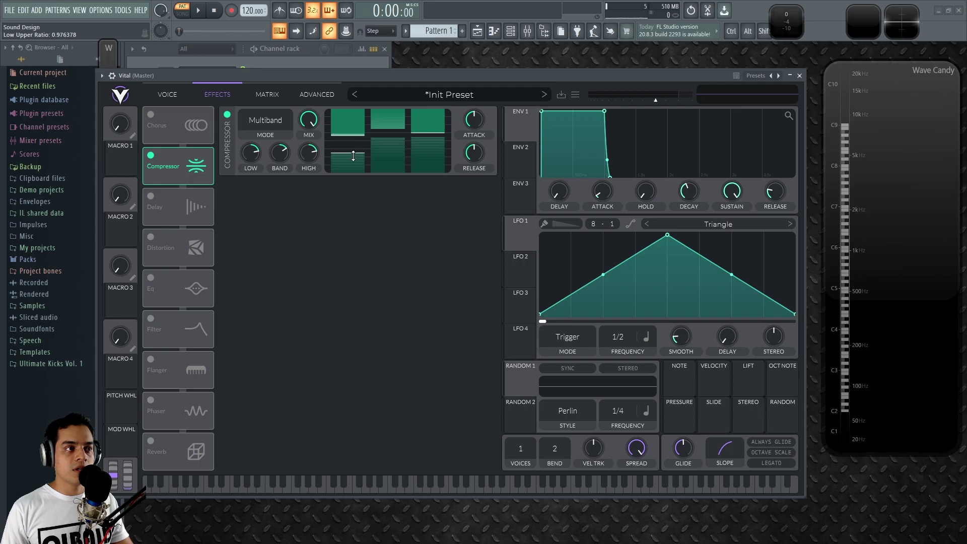
pyautogui.moveTo(357, 143)
pyautogui.mouseDown()
pyautogui.moveTo(360, 132)
pyautogui.moveTo(356, 205)
pyautogui.moveTo(361, 117)
pyautogui.moveTo(350, 151)
pyautogui.mouseUp()
pyautogui.moveTo(348, 117); pyautogui.dragTo(346, 125)
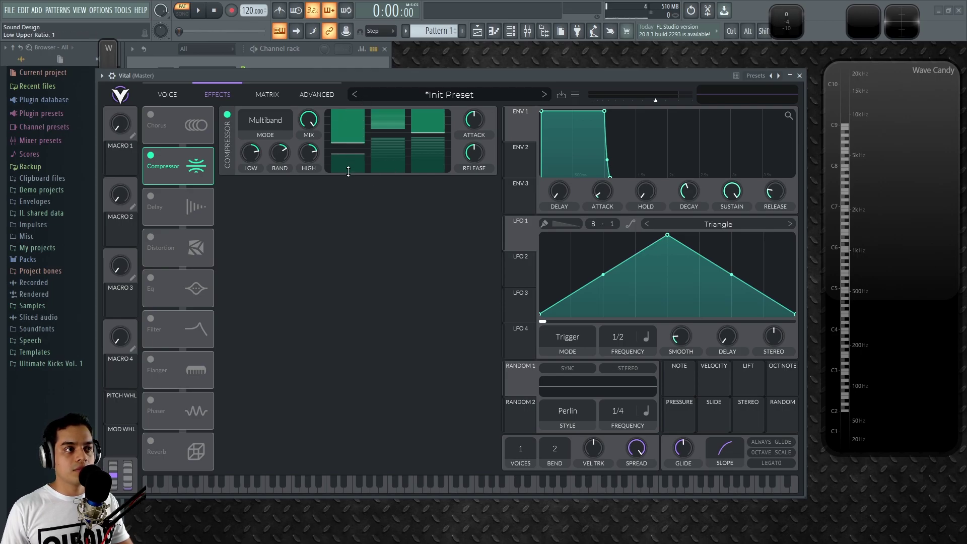
# - Rework the low band's thresholds and ratios while playing notes, and lower the upper thresholds of the middle and high bands to about -68.4 dB
pyautogui.moveTo(361, 141); pyautogui.dragTo(361, 111)
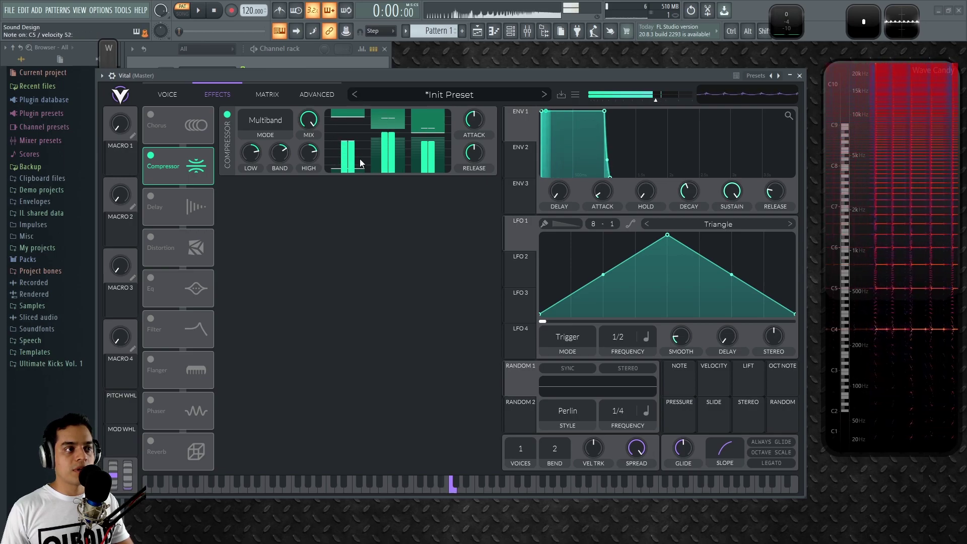
pyautogui.moveTo(359, 166)
pyautogui.mouseDown()
pyautogui.moveTo(366, 108)
pyautogui.moveTo(357, 143)
pyautogui.moveTo(354, 134)
pyautogui.moveTo(348, 328)
pyautogui.moveTo(350, 212)
pyautogui.mouseUp()
pyautogui.moveTo(351, 132); pyautogui.dragTo(362, 73)
pyautogui.moveTo(394, 152)
pyautogui.mouseDown()
pyautogui.moveTo(392, 186)
pyautogui.moveTo(394, 159)
pyautogui.mouseUp()
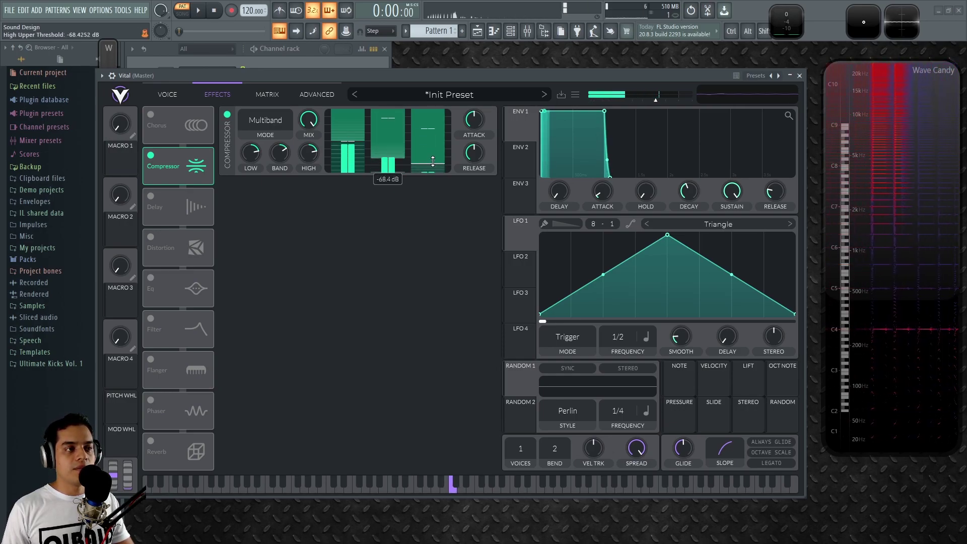
# - Set the Compressor attack to about 35% and raise the release to roughly three quarters
pyautogui.moveTo(480, 127); pyautogui.dragTo(474, 140)
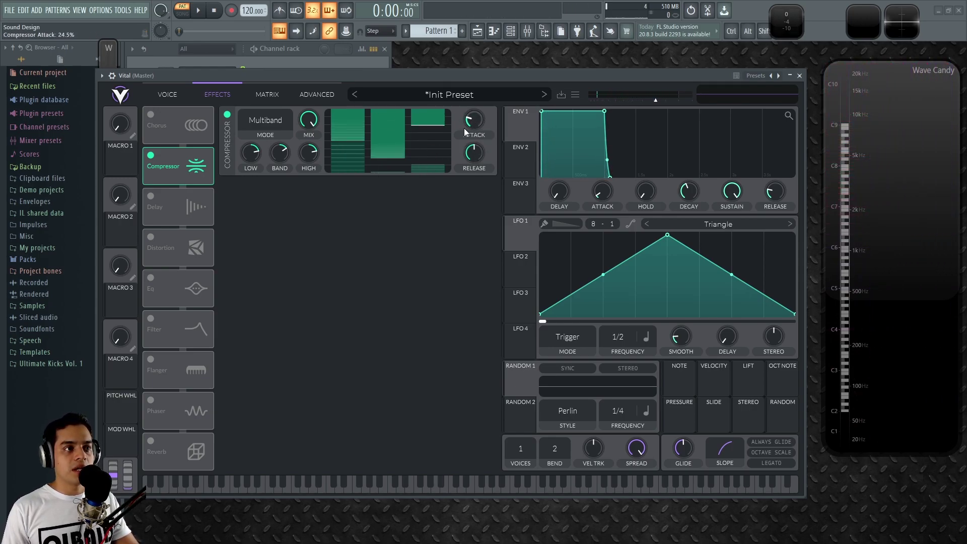
pyautogui.moveTo(482, 125); pyautogui.dragTo(474, 127)
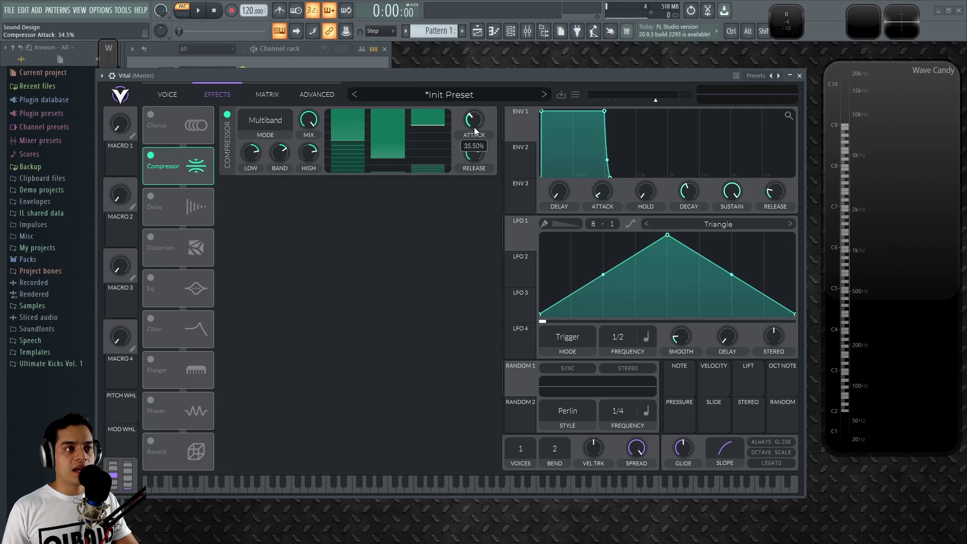
# - Switch the Compressor mode to Low Band, to High Band and finally to Single Band
pyautogui.click(265, 121)
pyautogui.click(262, 160)
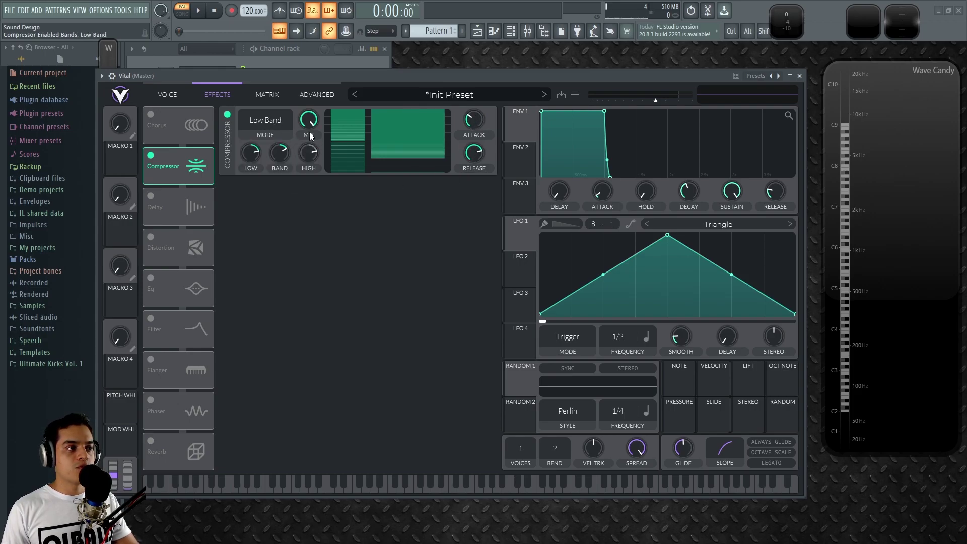
pyautogui.click(269, 119)
pyautogui.click(272, 173)
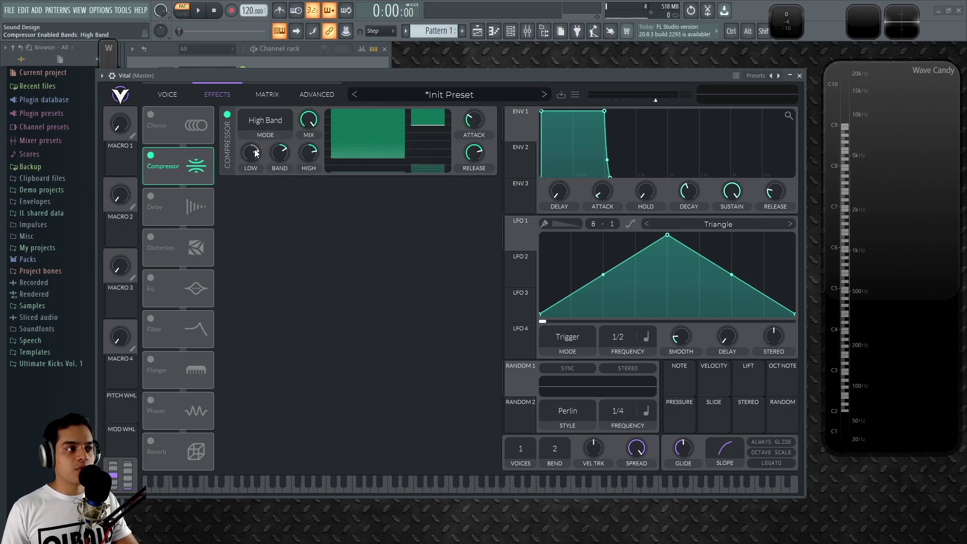
pyautogui.click(270, 120)
pyautogui.click(276, 184)
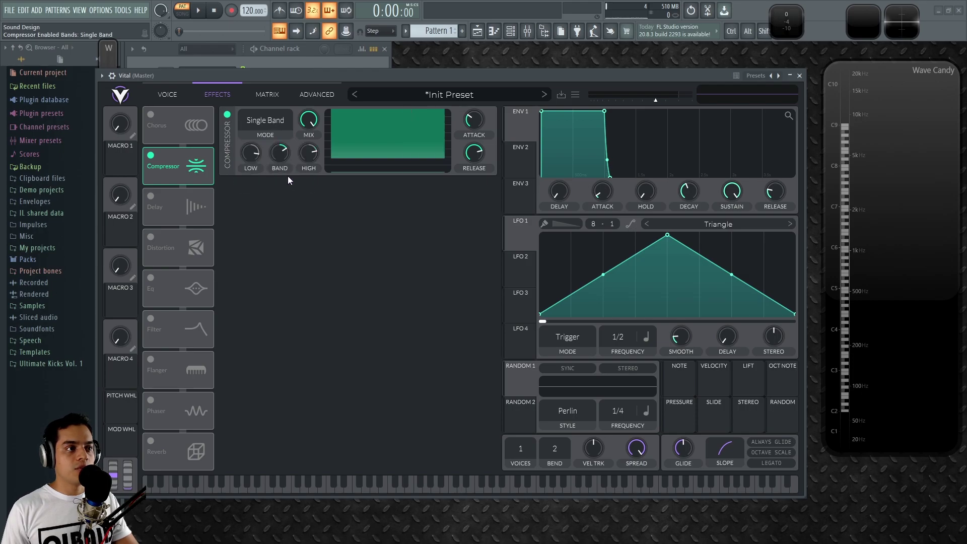
pyautogui.moveTo(341, 156); pyautogui.dragTo(409, 122)
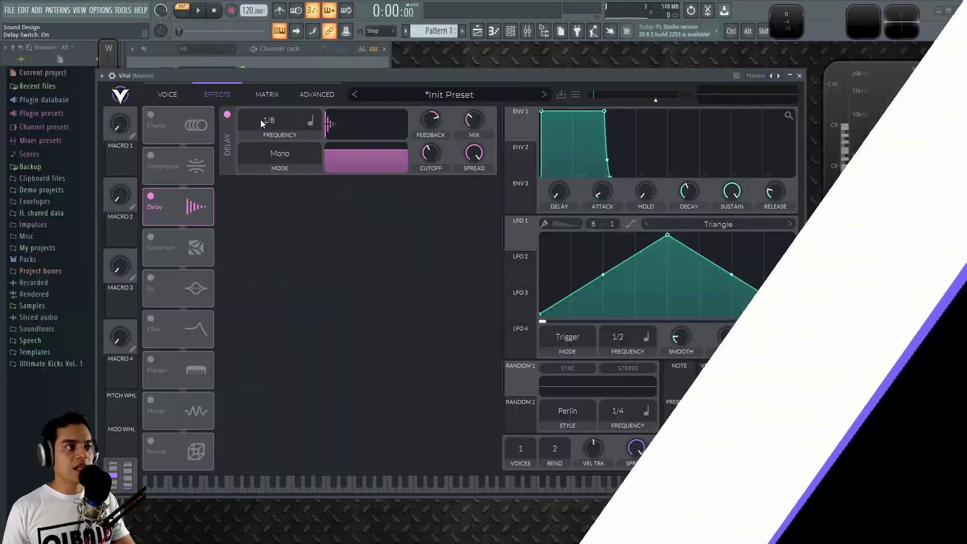
# - Audition the Delay modes Stereo, Ping Pong, Mid Ping Pong and Mono, and end on Stereo
pyautogui.click(285, 155)
pyautogui.click(256, 194)
pyautogui.click(281, 166)
pyautogui.click(257, 205)
pyautogui.click(280, 156)
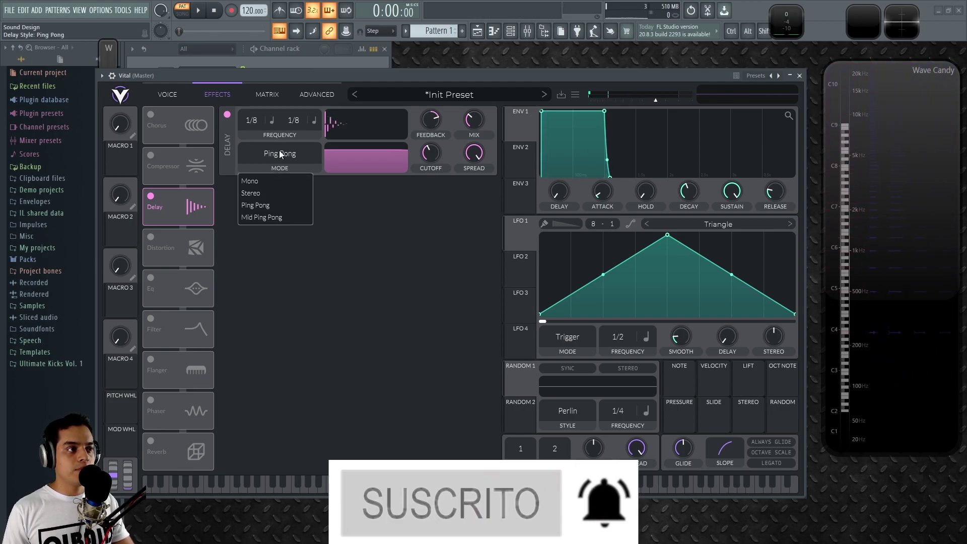
pyautogui.click(260, 218)
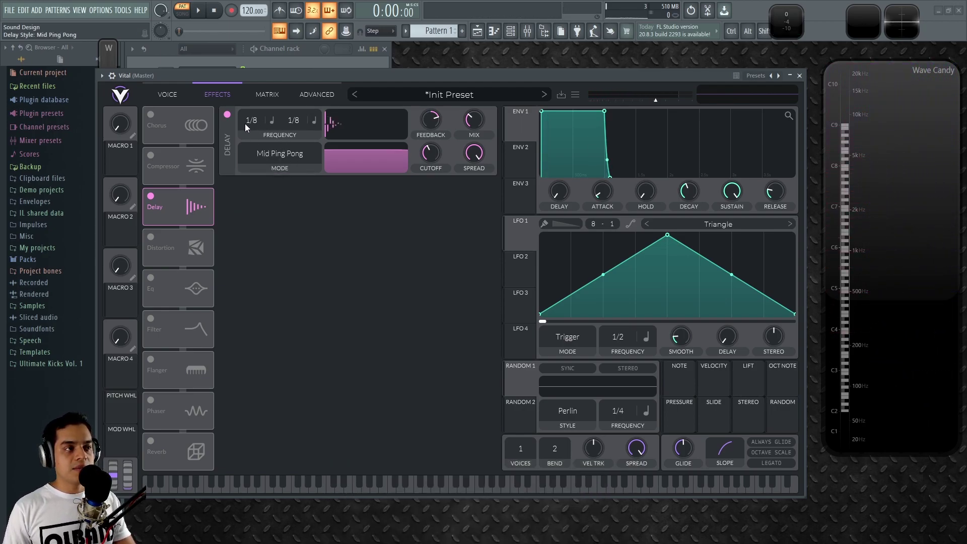
pyautogui.click(280, 157)
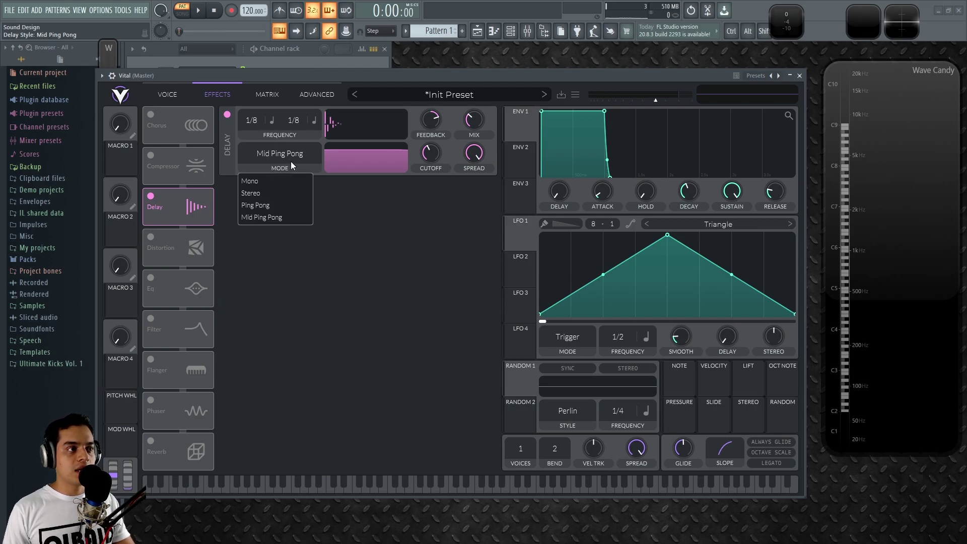
pyautogui.click(252, 182)
pyautogui.click(277, 153)
pyautogui.click(258, 191)
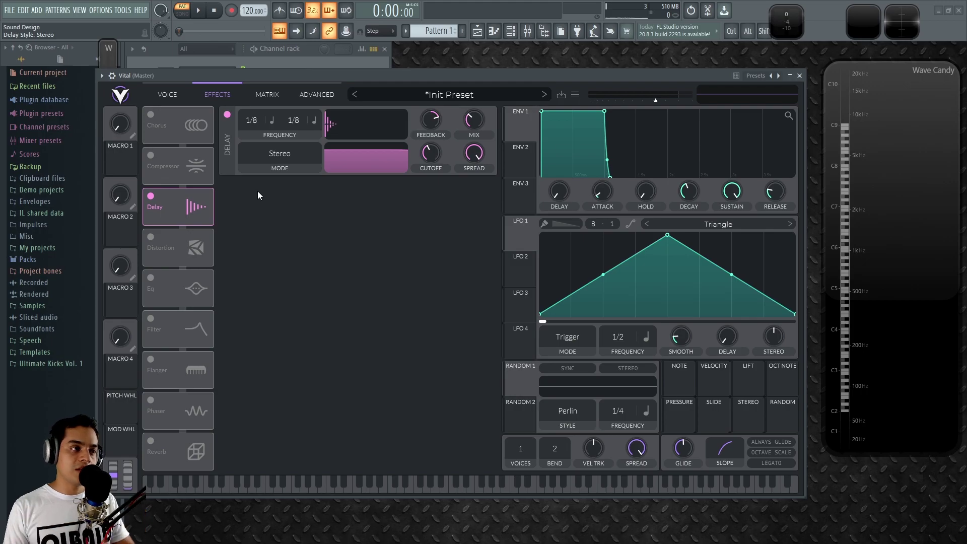
# - Switch both Delay frequencies from tempo sync to Seconds and set them to 0.326 and 0.191 seconds
pyautogui.click(272, 120)
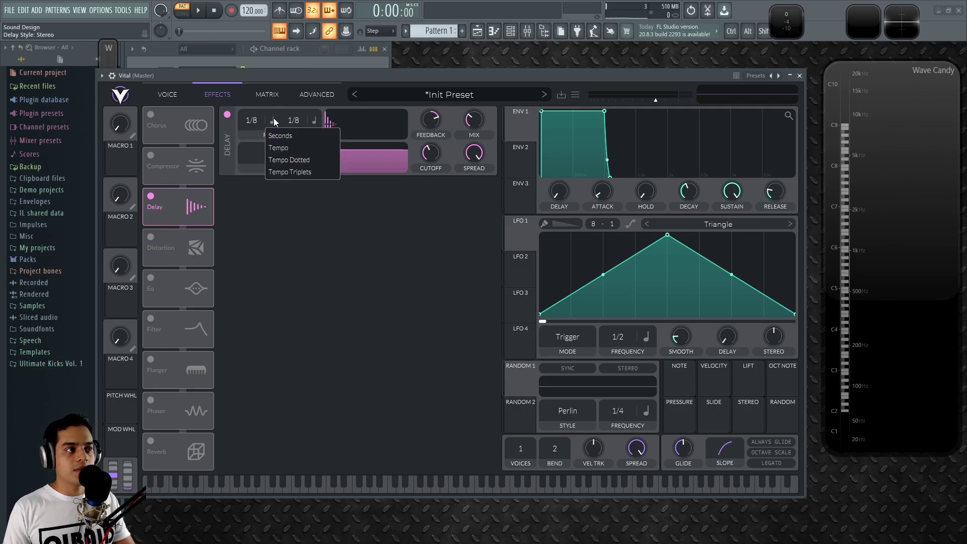
pyautogui.click(281, 138)
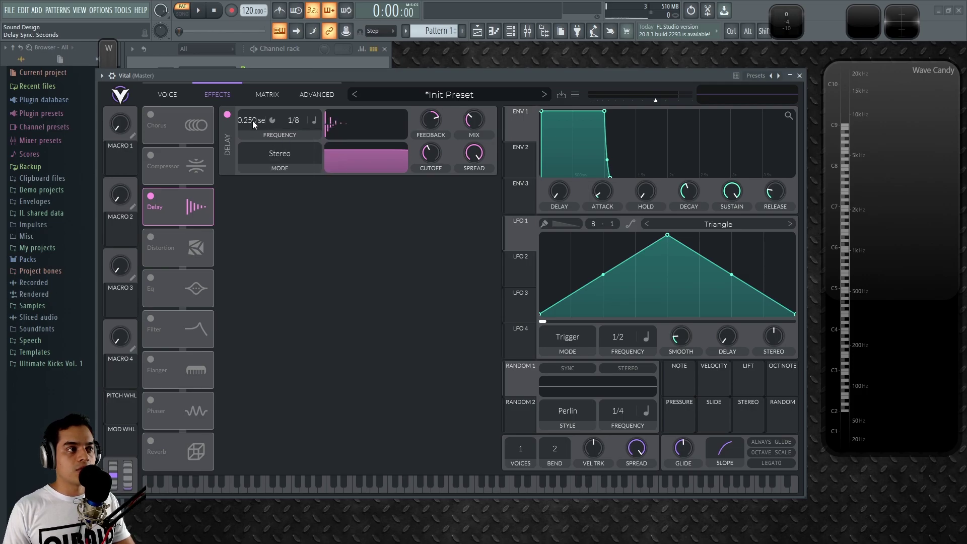
pyautogui.scroll(2, 252, 120)
pyautogui.click(313, 122)
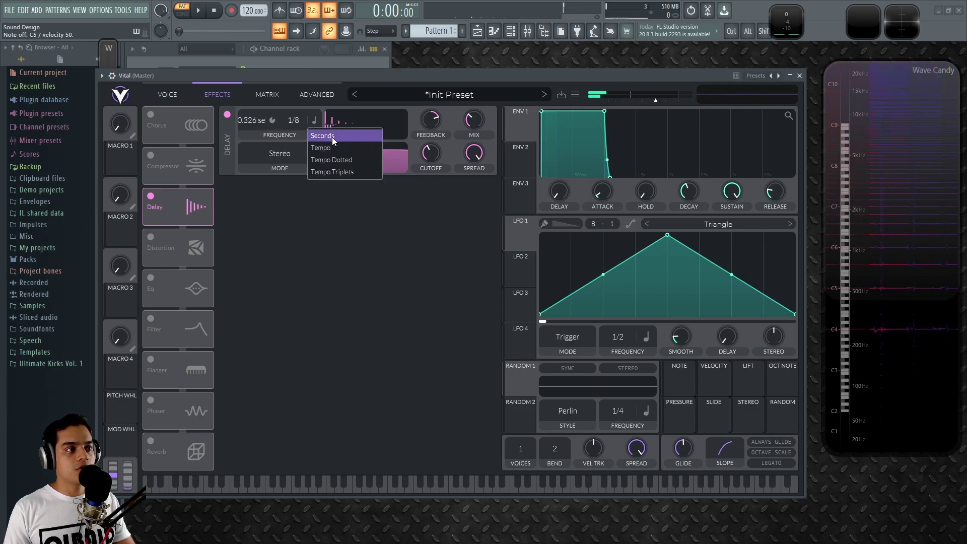
pyautogui.click(332, 136)
pyautogui.scroll(3, 299, 119)
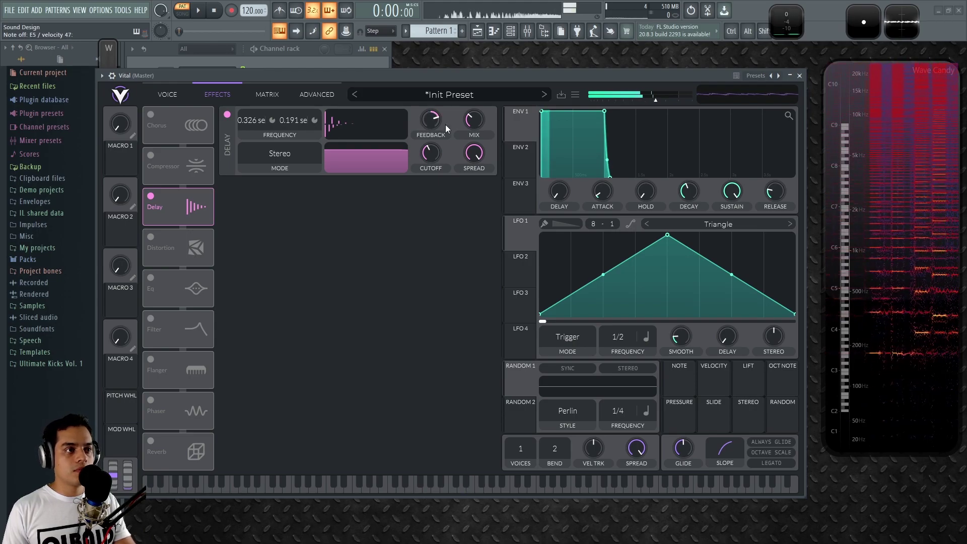
# - Sweep the Delay feedback up to maximum and down to the centre while playing notes, settling moderately above centre
pyautogui.moveTo(428, 118)
pyautogui.mouseDown()
pyautogui.moveTo(436, 134)
pyautogui.moveTo(427, 237)
pyautogui.moveTo(434, 123)
pyautogui.moveTo(419, 20)
pyautogui.moveTo(436, 117)
pyautogui.mouseUp()
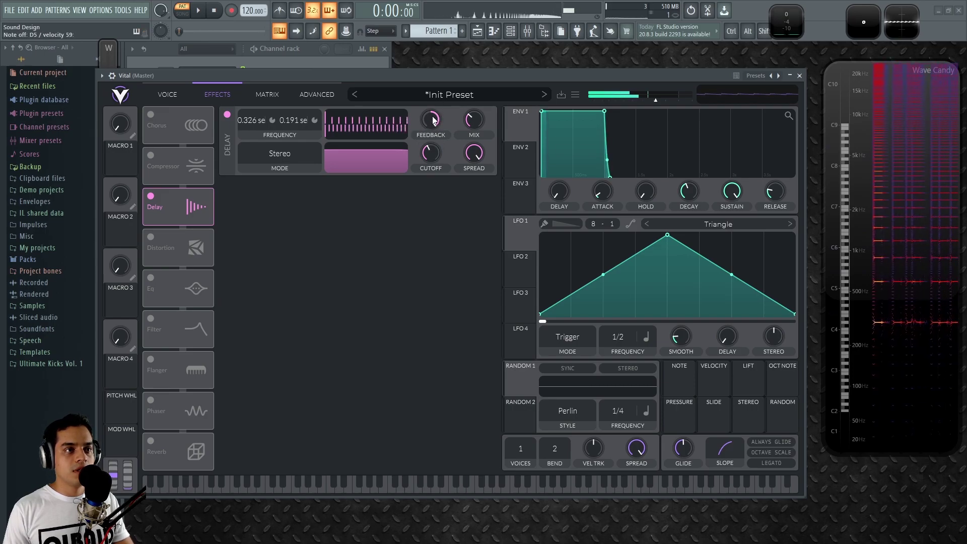
pyautogui.moveTo(434, 120); pyautogui.dragTo(434, 171)
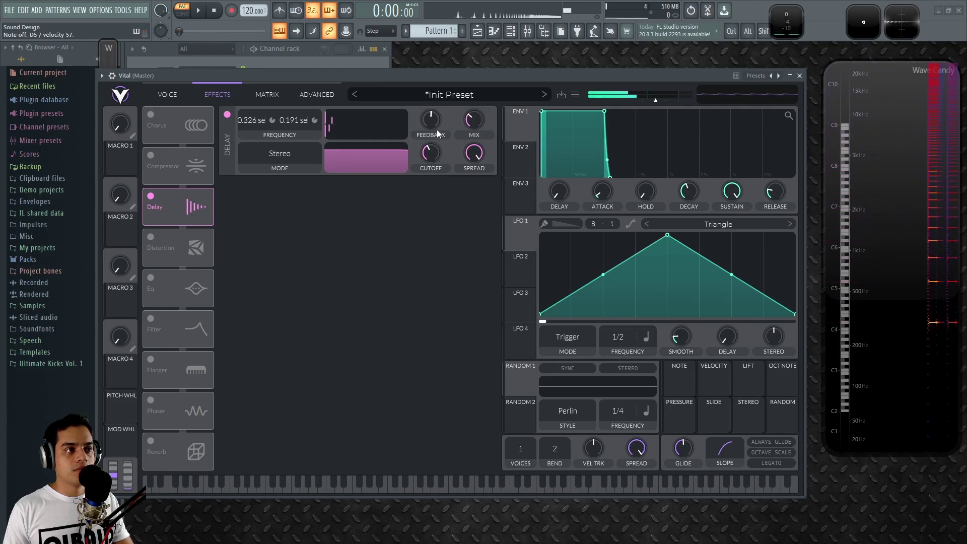
pyautogui.moveTo(433, 120); pyautogui.dragTo(434, 147)
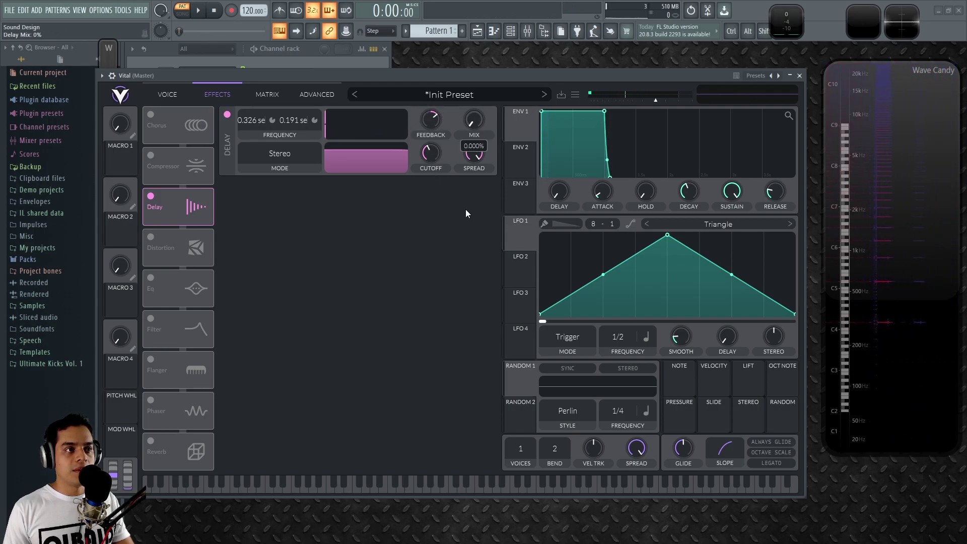
# - Raise the Delay mix from 0% to 100%, bring it back to about a third, and raise the delay filter's cutoff
pyautogui.moveTo(473, 123); pyautogui.dragTo(478, 62)
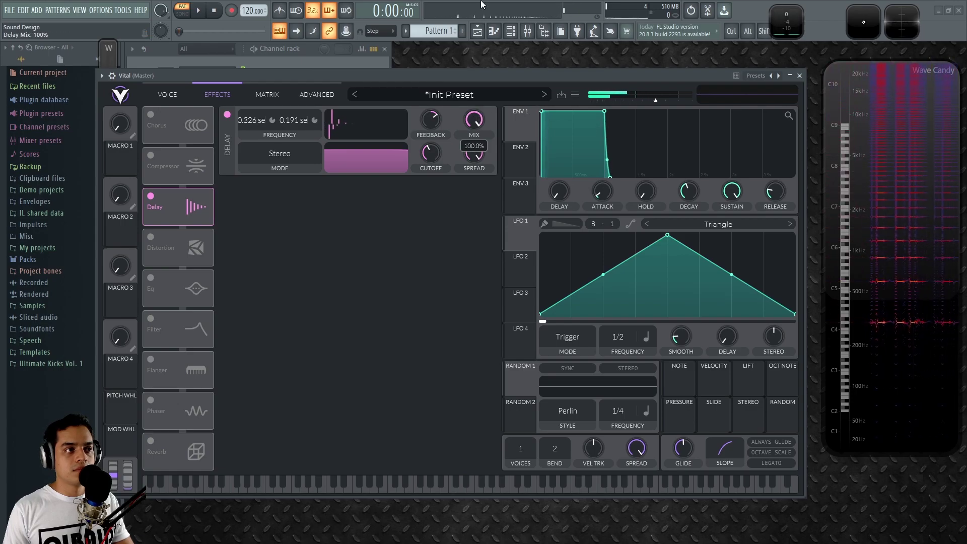
pyautogui.moveTo(470, 124); pyautogui.dragTo(469, 161)
pyautogui.moveTo(379, 152); pyautogui.dragTo(392, 126)
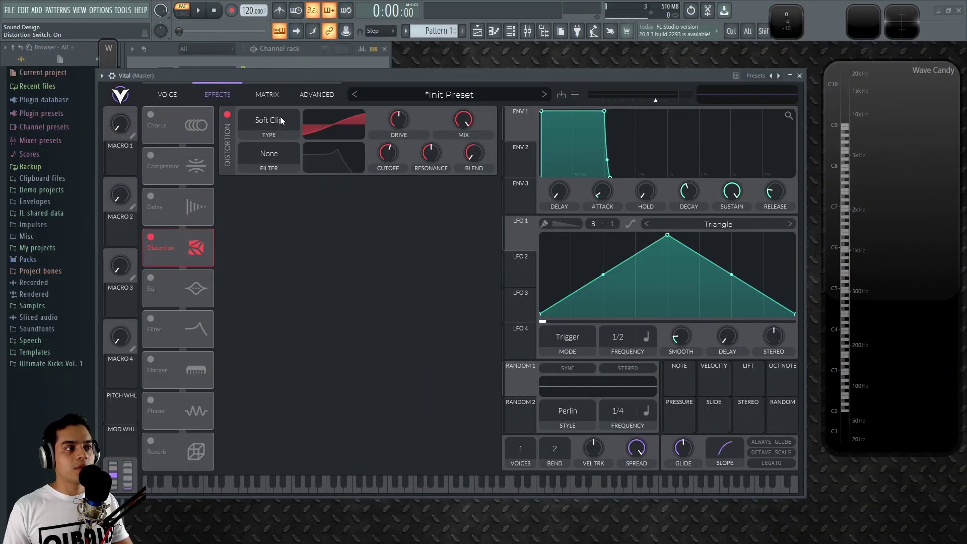
# - Try the Distortion types Linear Fold and Down Sample, raising the drive while playing notes on Down Sample
pyautogui.click(280, 120)
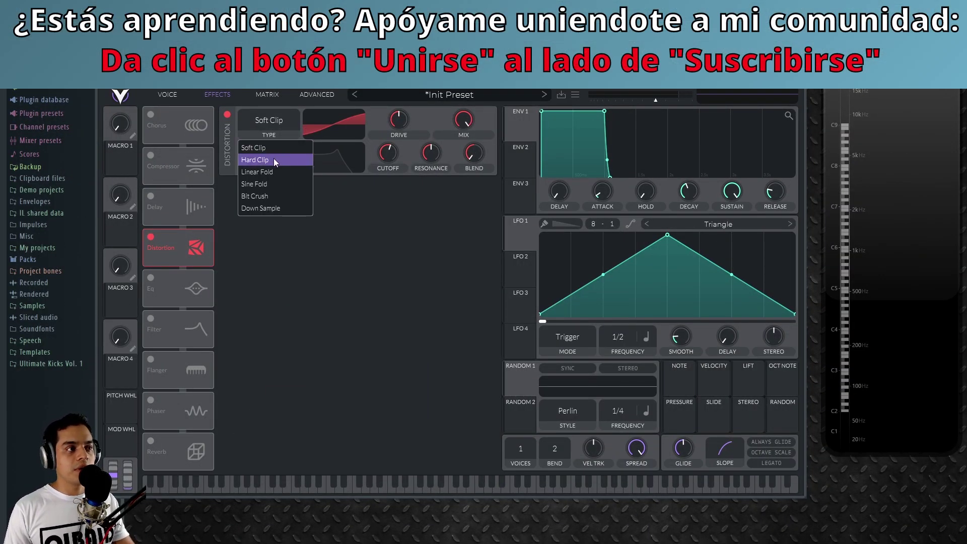
pyautogui.click(279, 171)
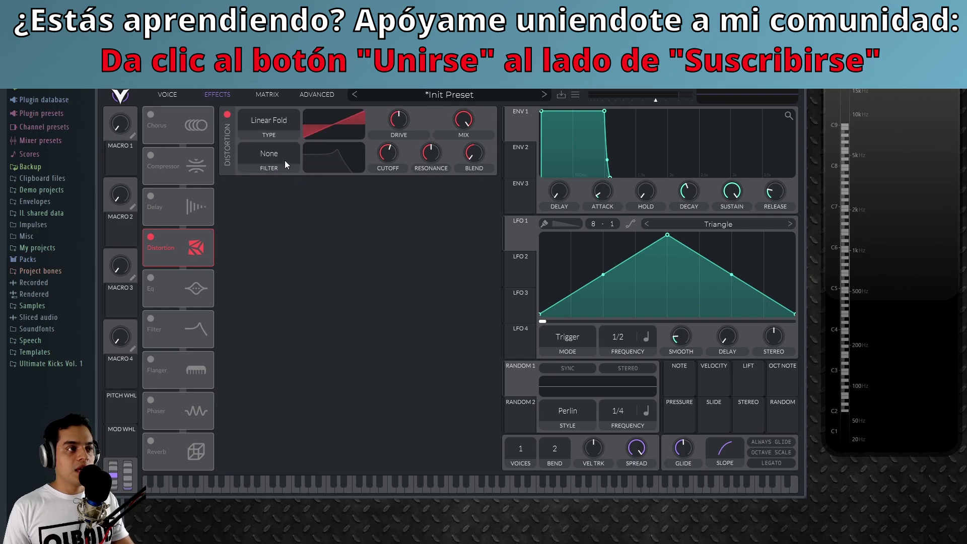
pyautogui.click(284, 120)
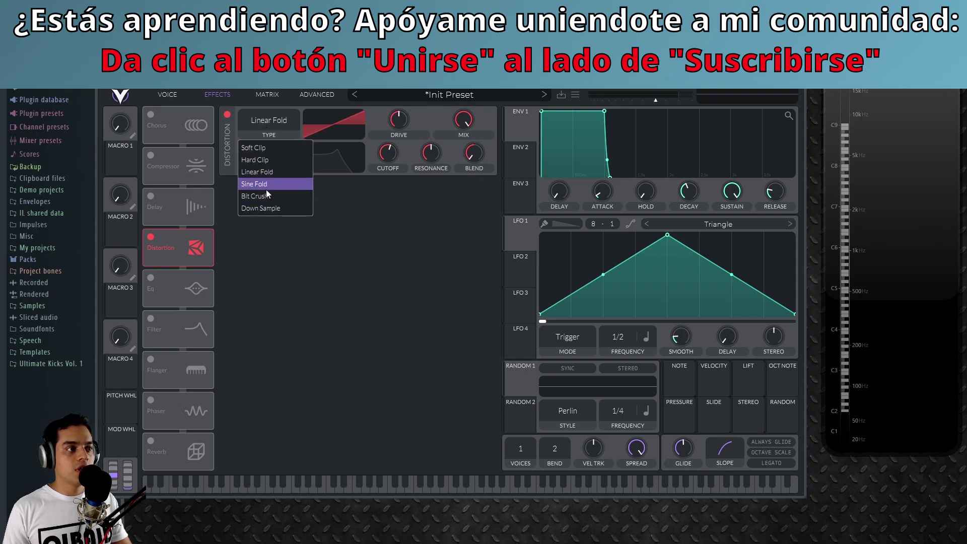
pyautogui.click(278, 209)
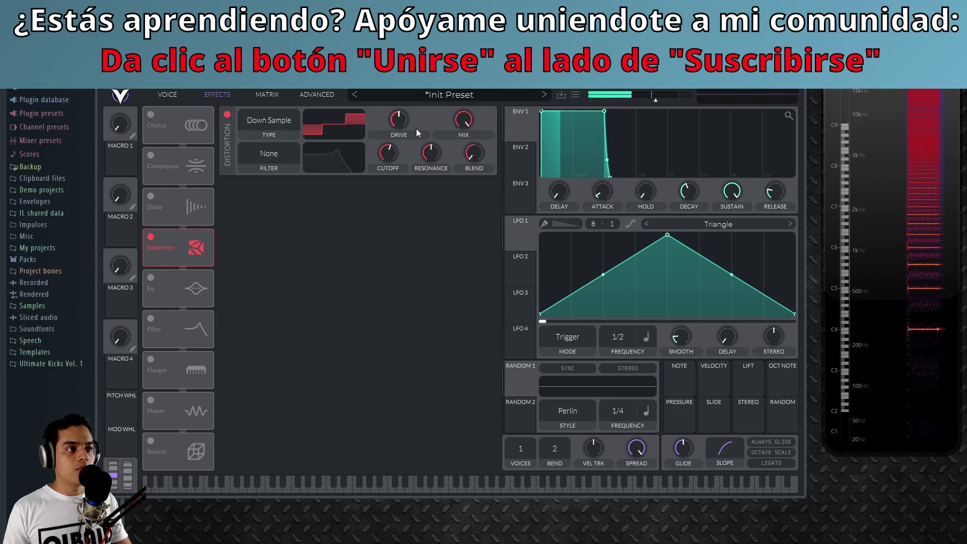
pyautogui.moveTo(395, 123); pyautogui.dragTo(405, 77)
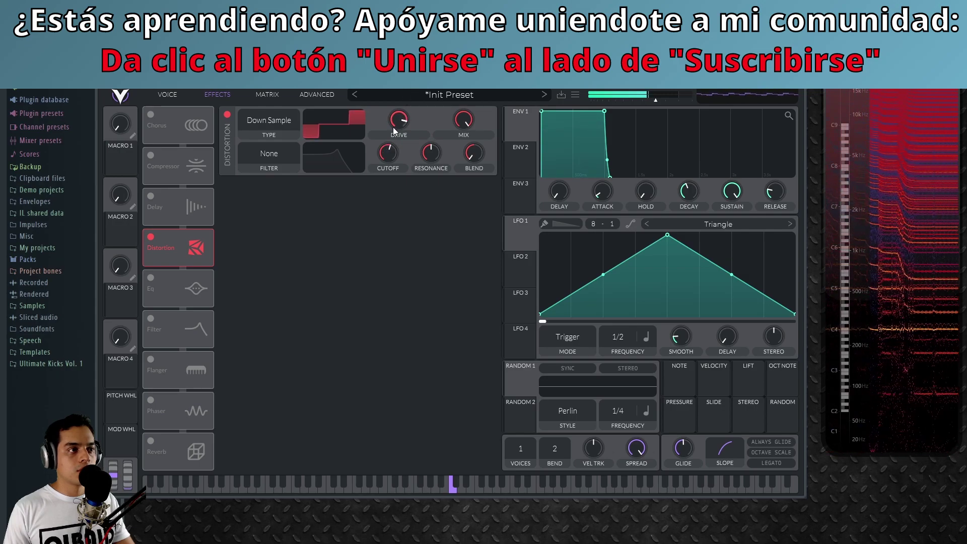
# - Switch the Distortion type to Bit Crush and on to Sine Fold, and lower the drive to just above centre
pyautogui.click(276, 119)
pyautogui.click(266, 197)
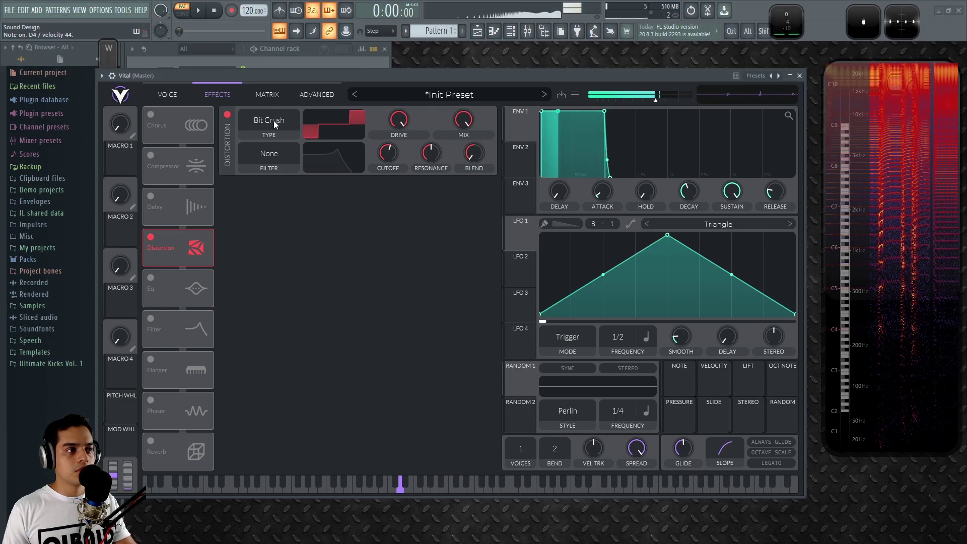
pyautogui.click(273, 120)
pyautogui.click(274, 183)
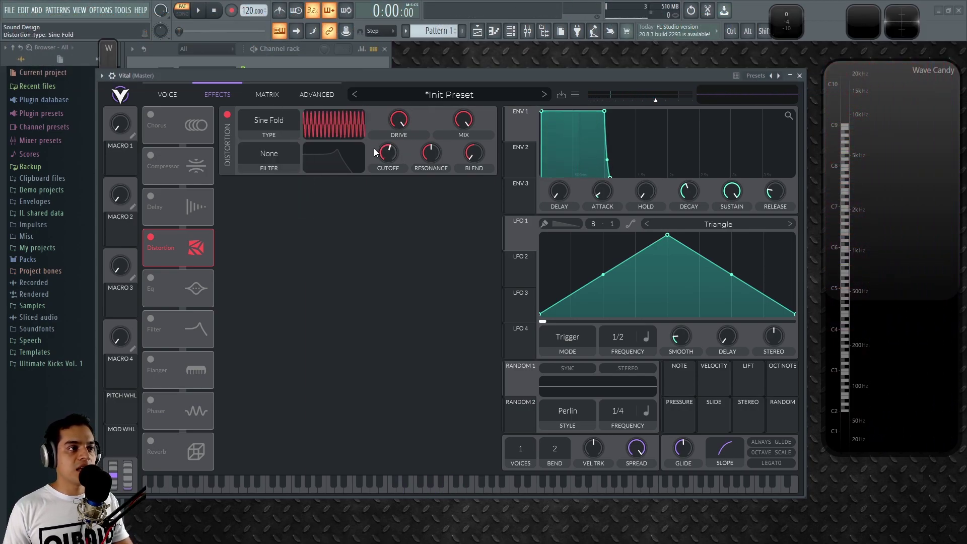
pyautogui.moveTo(395, 124); pyautogui.dragTo(408, 155)
pyautogui.moveTo(520, 128)
pyautogui.mouseDown()
pyautogui.moveTo(482, 181)
pyautogui.moveTo(318, 156)
pyautogui.moveTo(519, 128)
pyautogui.mouseUp()
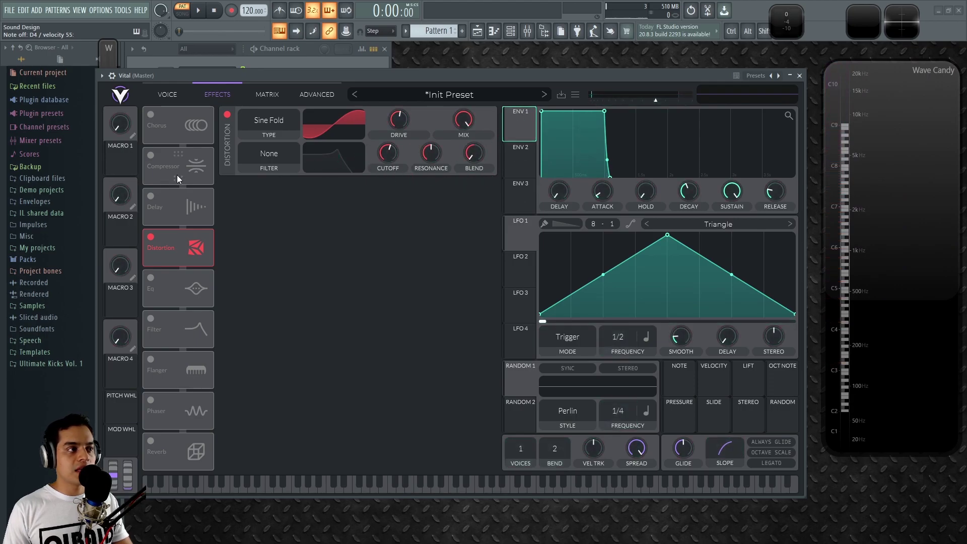
# - Turn on the Delay, Compressor and Chorus alongside the Distortion, and turn all three off again
pyautogui.click(150, 197)
pyautogui.click(150, 156)
pyautogui.click(150, 114)
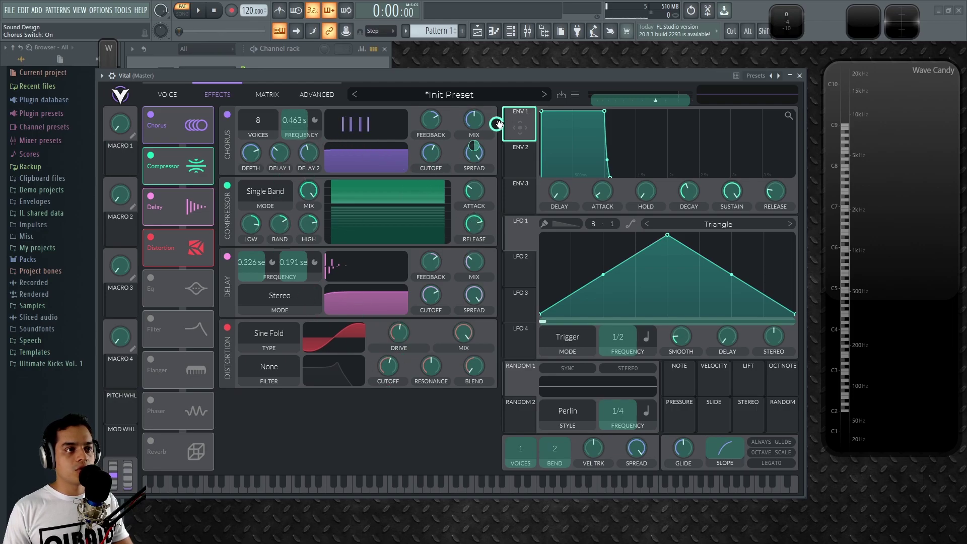
pyautogui.click(150, 115)
pyautogui.click(150, 155)
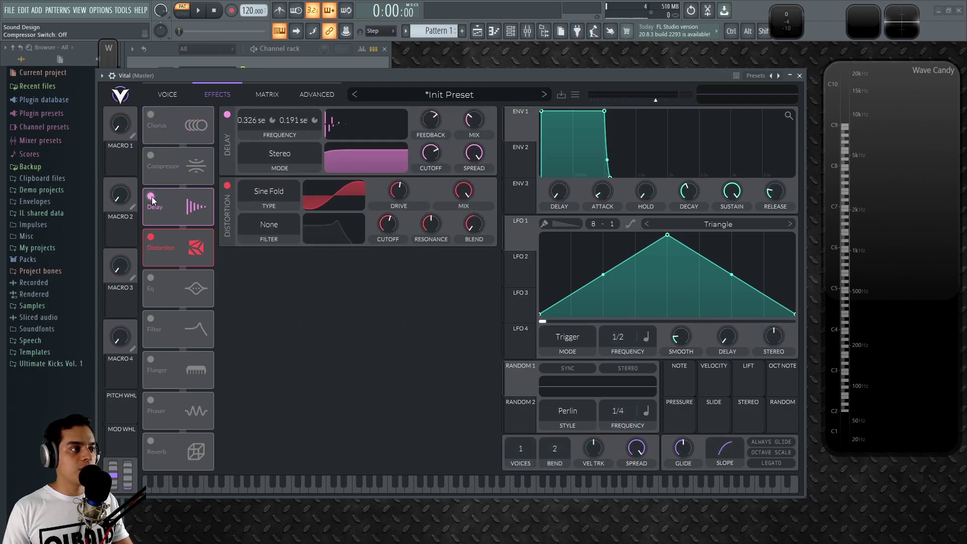
pyautogui.click(150, 197)
# - Try the Distortion filter in the Pre position and set it back to None
pyautogui.click(278, 154)
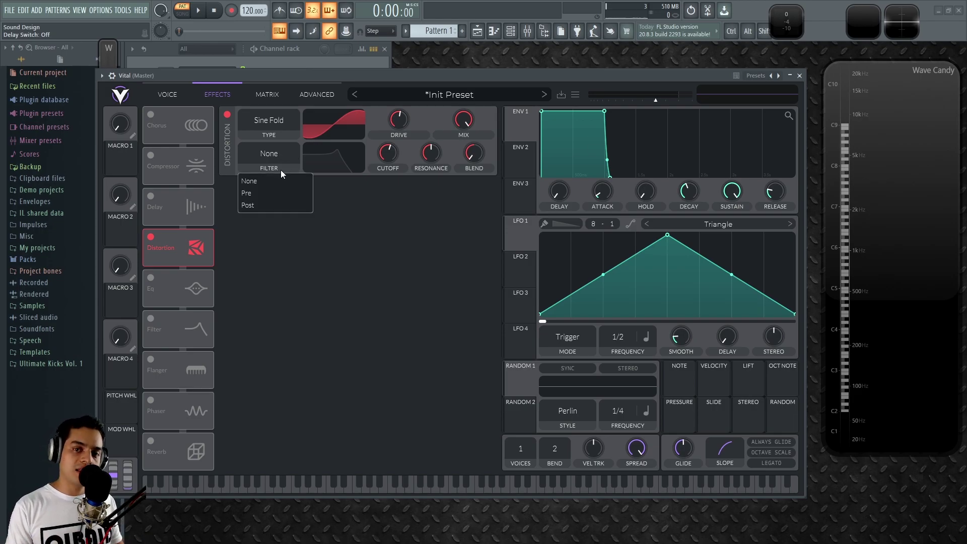
pyautogui.click(261, 196)
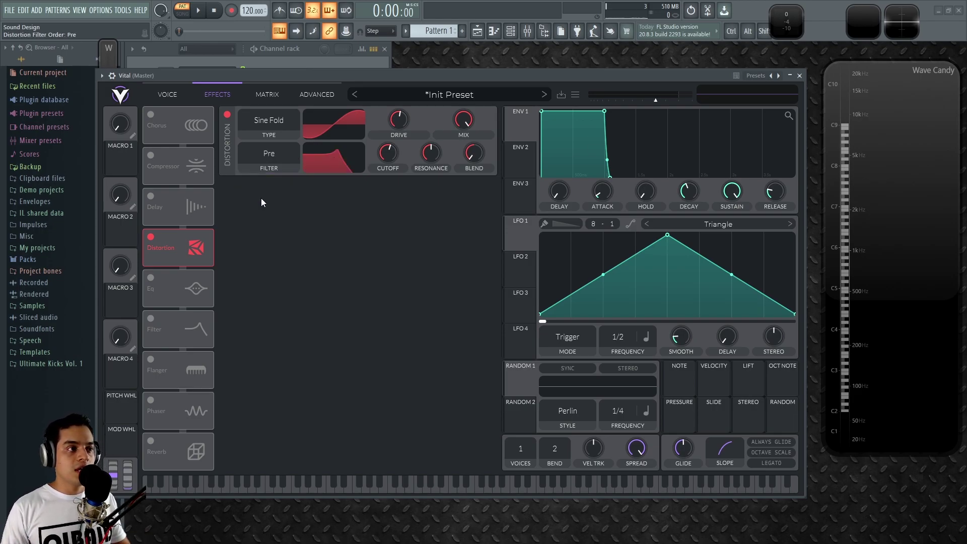
pyautogui.click(277, 152)
pyautogui.click(267, 181)
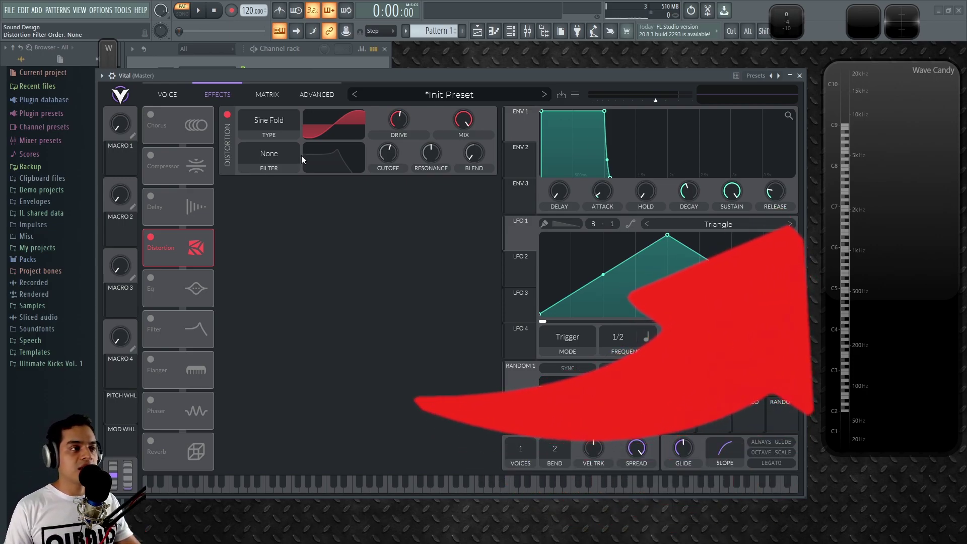
# - Set the Distortion filter to Pre, reshape its curve, and compare the Post position before returning to Pre
pyautogui.click(264, 153)
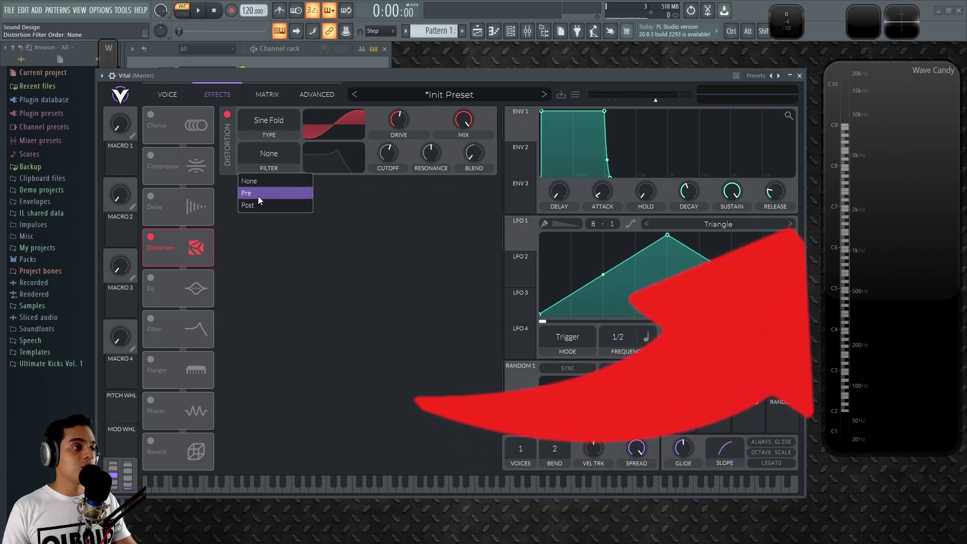
pyautogui.click(258, 195)
pyautogui.moveTo(338, 170); pyautogui.dragTo(352, 148)
pyautogui.click(268, 153)
pyautogui.click(264, 208)
pyautogui.click(275, 152)
pyautogui.click(261, 194)
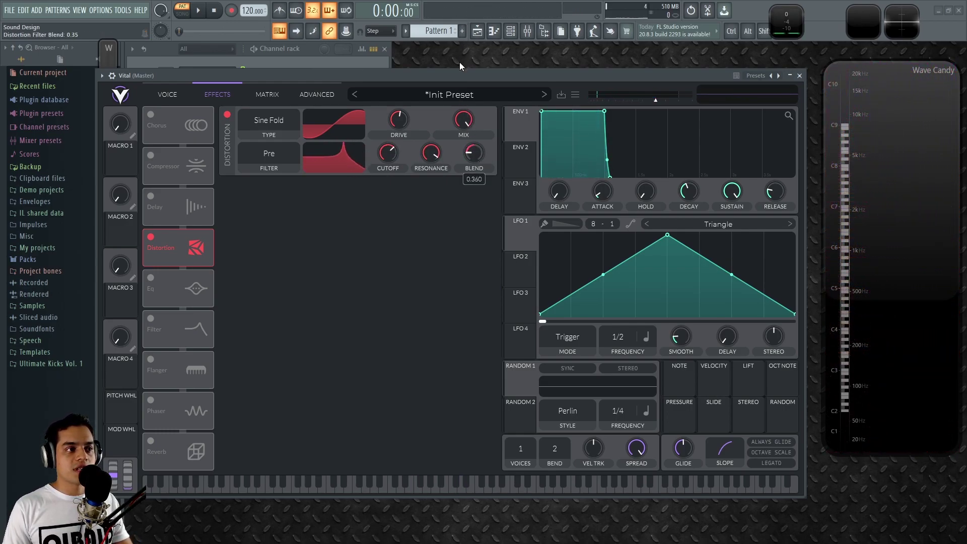
# - Lower the Distortion filter's blend to the minimum and reshape its curve with a low resonance
pyautogui.moveTo(451, 210); pyautogui.dragTo(426, 187)
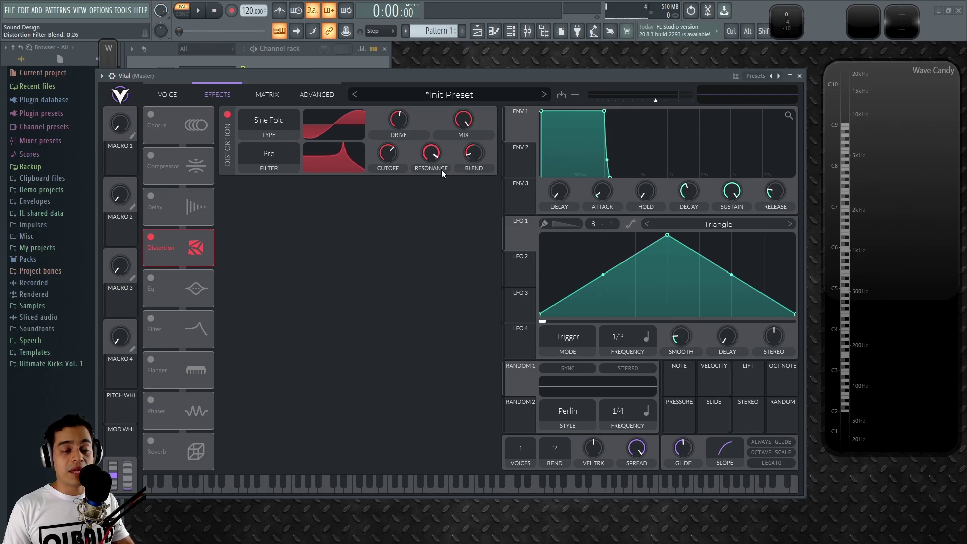
pyautogui.moveTo(476, 154); pyautogui.dragTo(443, 233)
pyautogui.moveTo(333, 164); pyautogui.dragTo(383, 170)
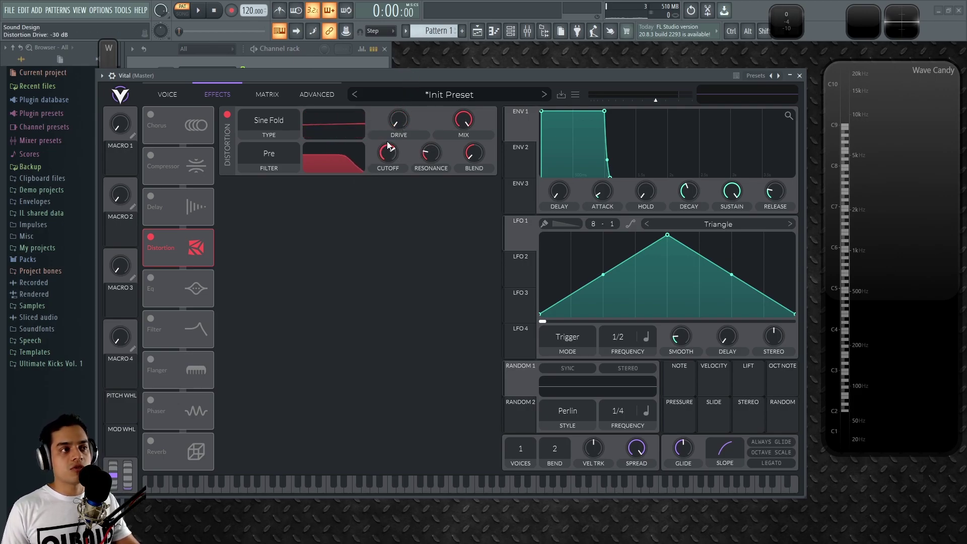
# - Bring the Distortion drive back up to about centre with the mix near full, and switch from Distortion to the EQ
pyautogui.moveTo(403, 125); pyautogui.dragTo(409, 84)
pyautogui.moveTo(463, 120)
pyautogui.mouseDown()
pyautogui.moveTo(478, 120)
pyautogui.moveTo(458, 189)
pyautogui.moveTo(461, 221)
pyautogui.moveTo(471, 104)
pyautogui.mouseUp()
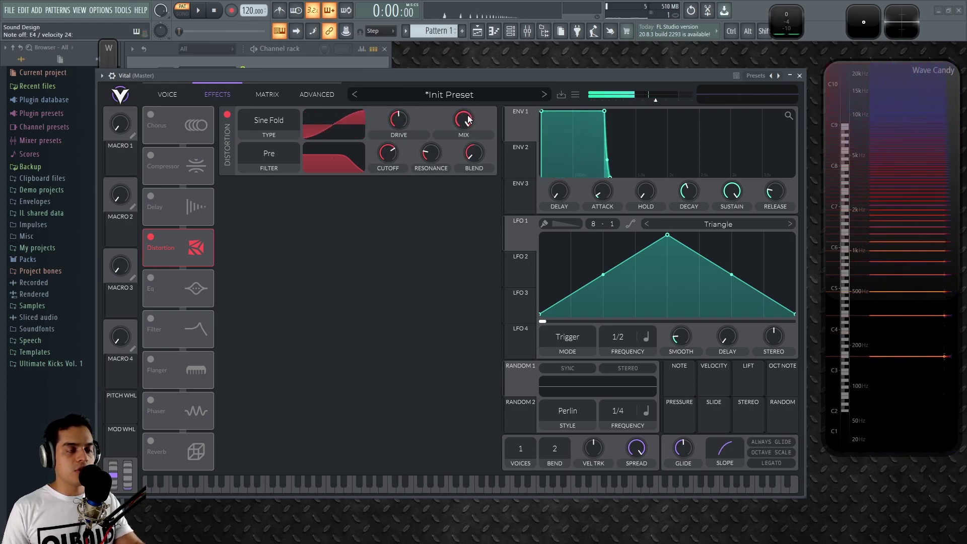
pyautogui.click(151, 237)
pyautogui.click(151, 279)
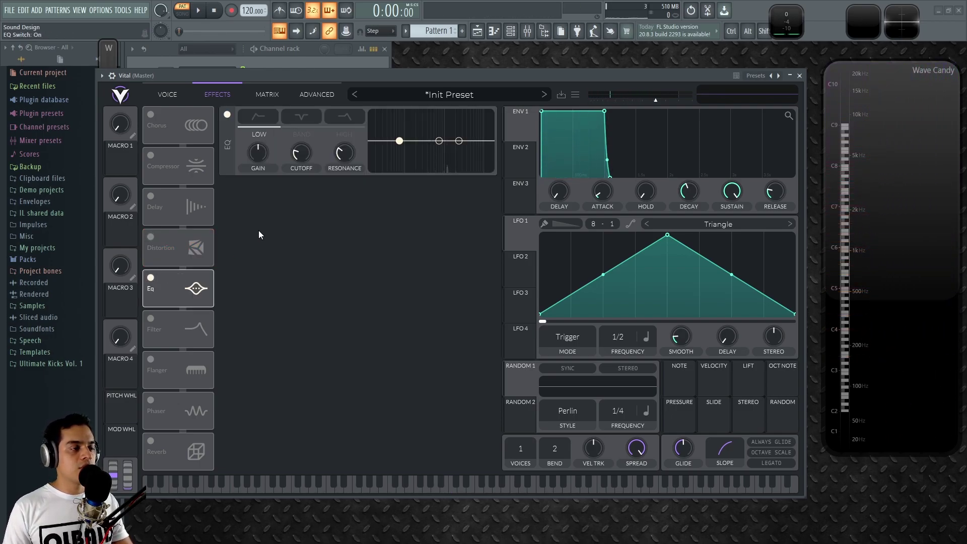
# - Set the EQ's low band to High Pass, the middle band to Notch and the high band to Low Pass
pyautogui.click(258, 116)
pyautogui.click(299, 118)
pyautogui.click(332, 118)
pyautogui.click(262, 119)
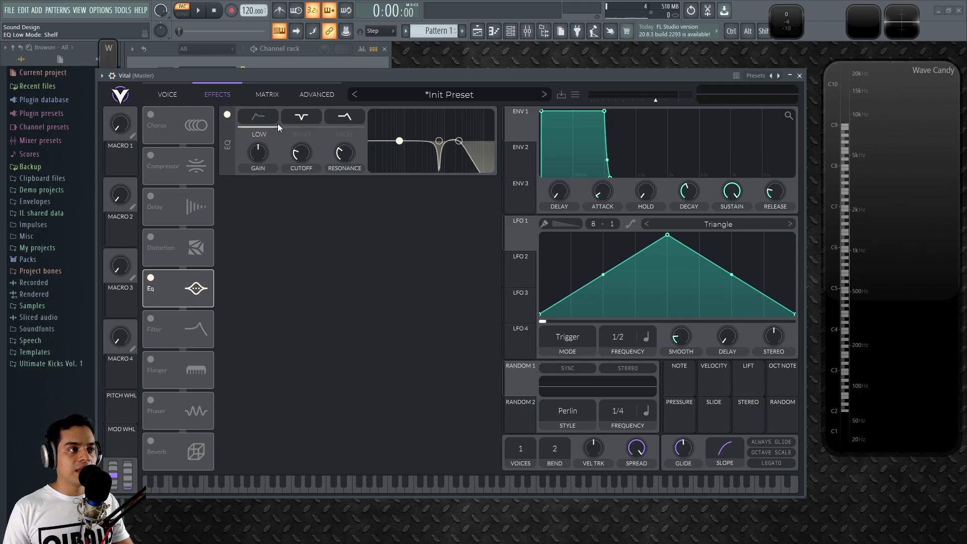
pyautogui.click(258, 118)
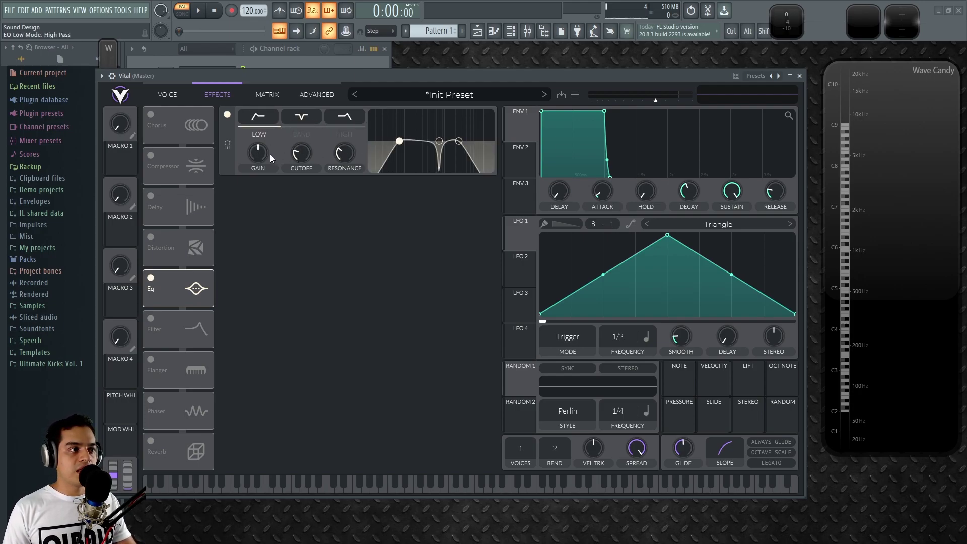
# - Raise the EQ low band's cutoff slightly, set its gain to about 5.1 dB, and compare Shelf mode before returning to High Pass
pyautogui.moveTo(302, 154); pyautogui.dragTo(347, 154)
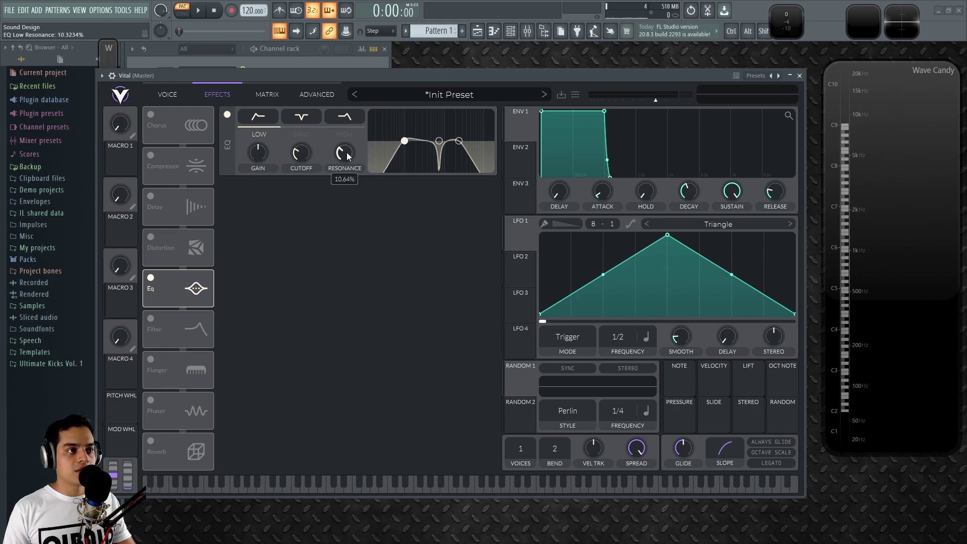
pyautogui.moveTo(258, 153); pyautogui.dragTo(229, 130)
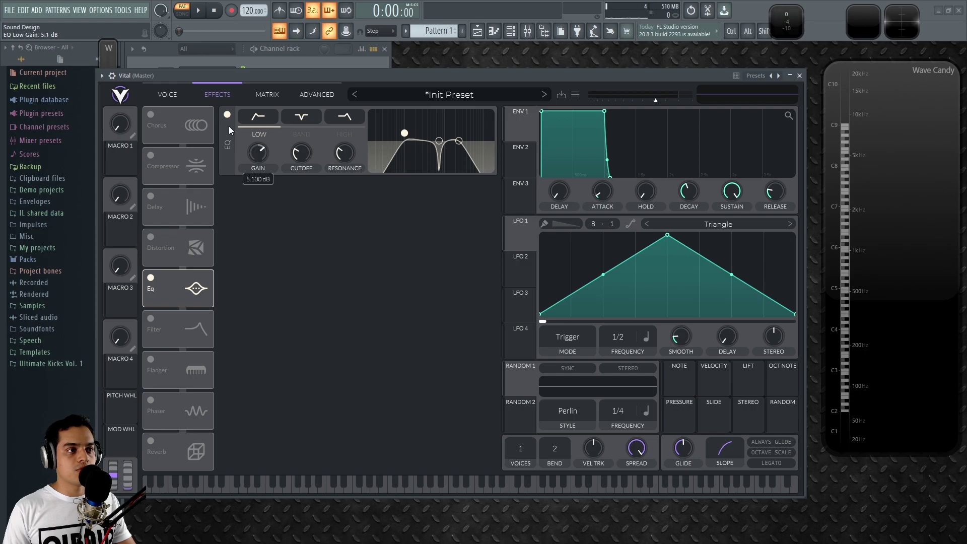
pyautogui.click(259, 119)
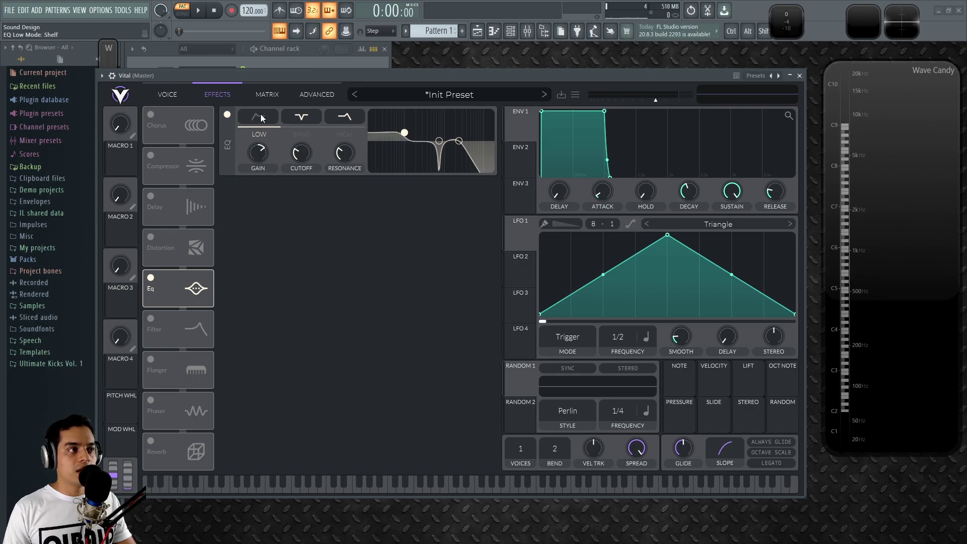
pyautogui.click(261, 115)
# - Switch the EQ's middle band from Notch back to Shelf mode and shape a small dip at a lower cutoff
pyautogui.click(306, 117)
pyautogui.click(302, 115)
pyautogui.click(303, 118)
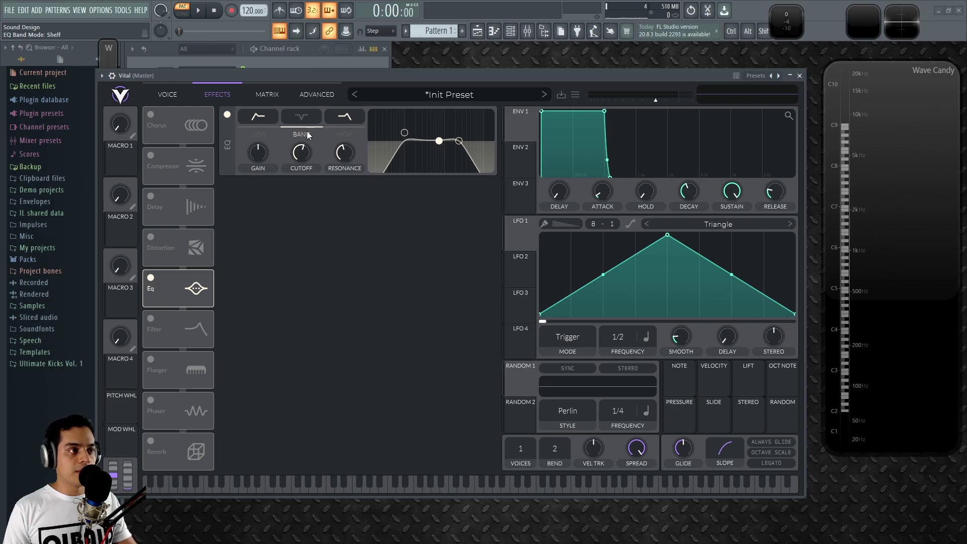
pyautogui.moveTo(272, 153); pyautogui.dragTo(355, 134)
# - Move the EQ high band's cutoff to about 112 semitones and compare its Shelf and Low Pass modes with varied resonance
pyautogui.click(346, 116)
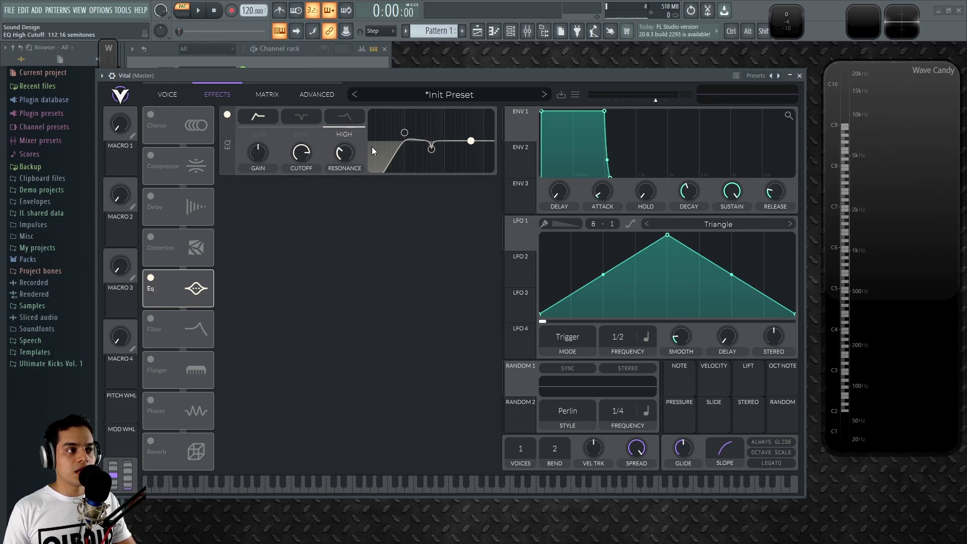
pyautogui.click(349, 118)
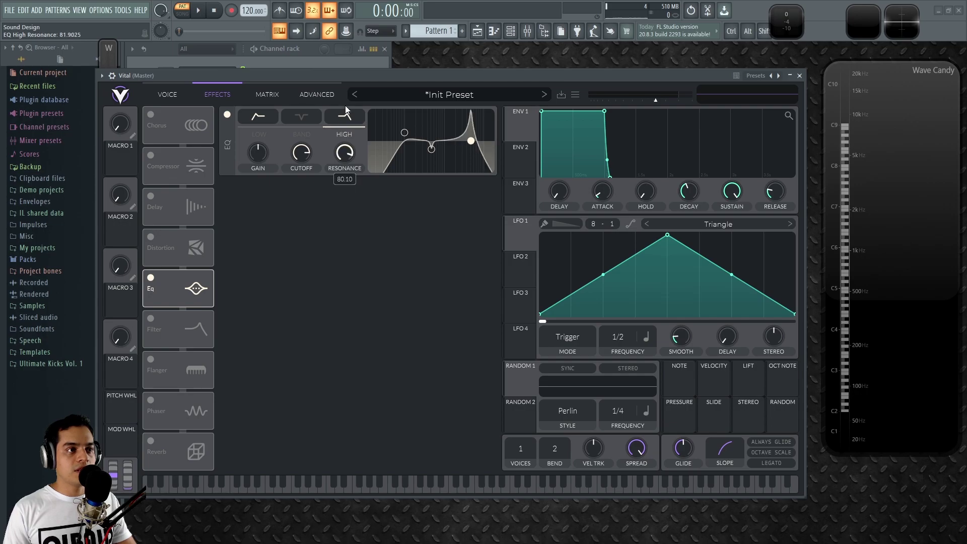
pyautogui.click(345, 112)
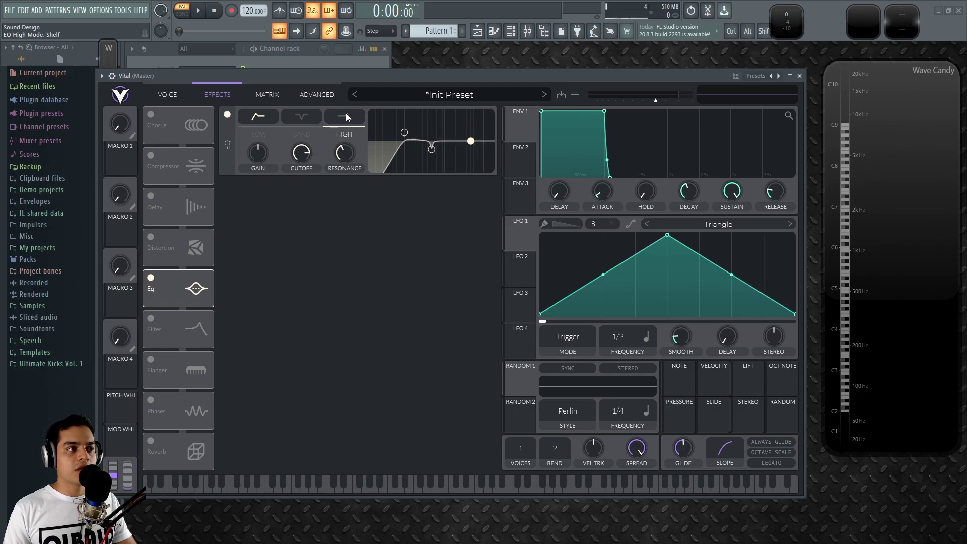
pyautogui.click(344, 113)
pyautogui.click(343, 119)
pyautogui.click(275, 114)
pyautogui.click(265, 115)
pyautogui.click(342, 117)
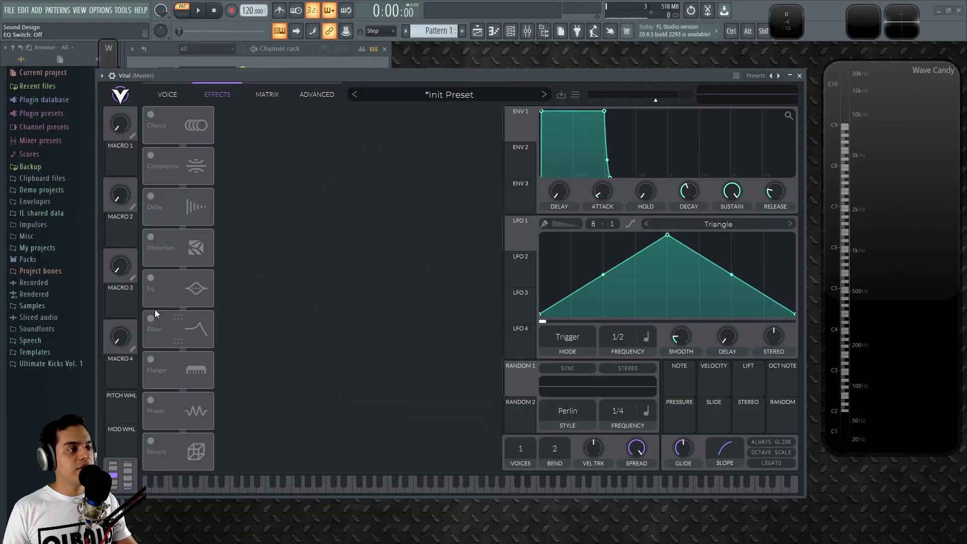
# - Turn on the Filter effect and compare it with the two filters of the voice section
pyautogui.click(150, 318)
pyautogui.click(171, 94)
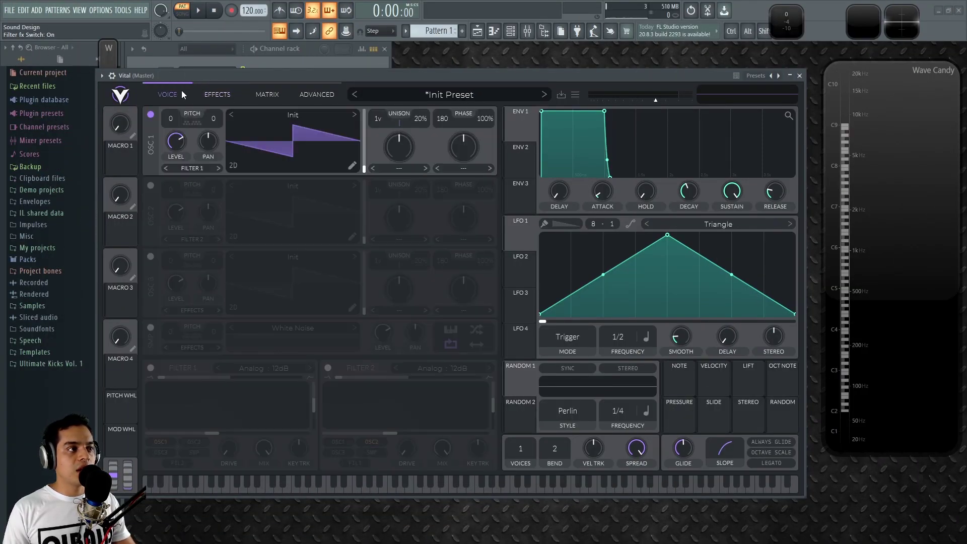
pyautogui.click(219, 95)
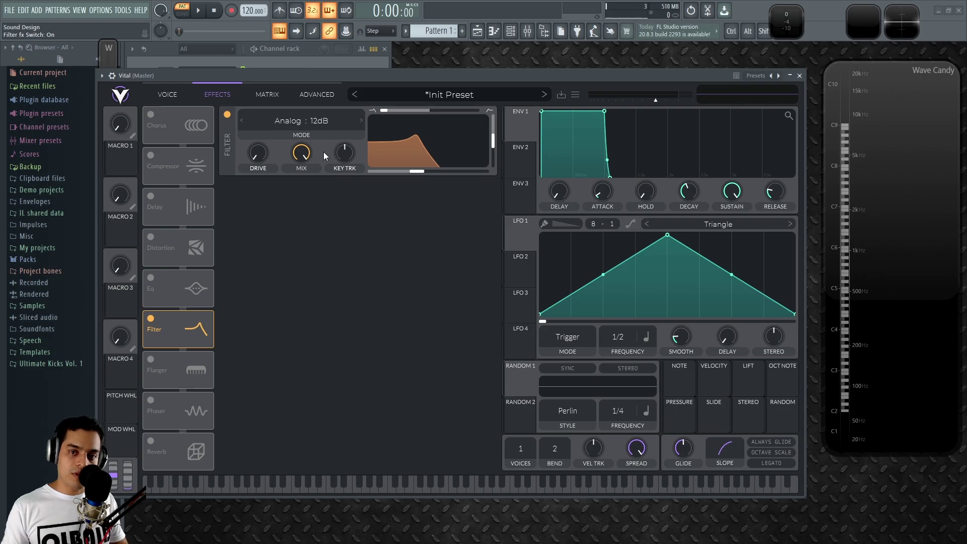
pyautogui.click(167, 96)
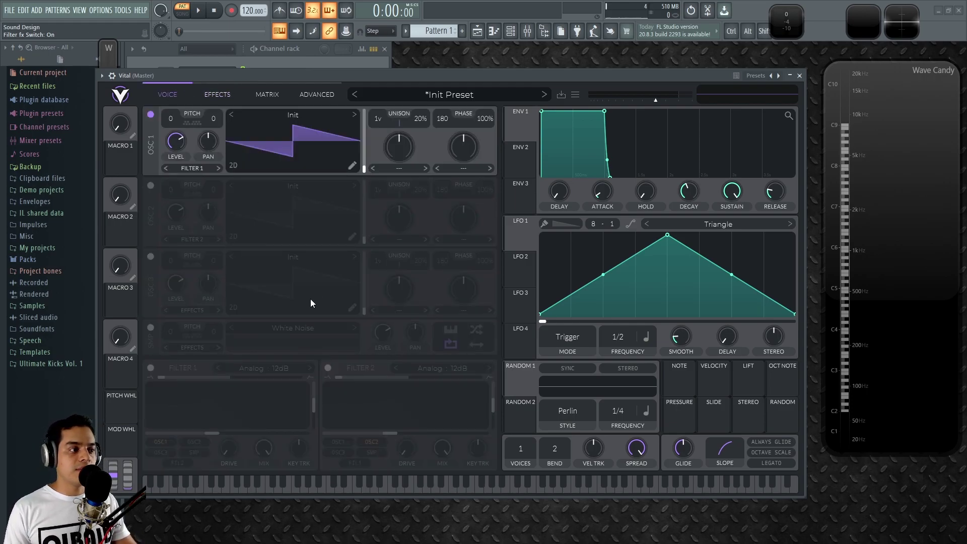
pyautogui.click(218, 98)
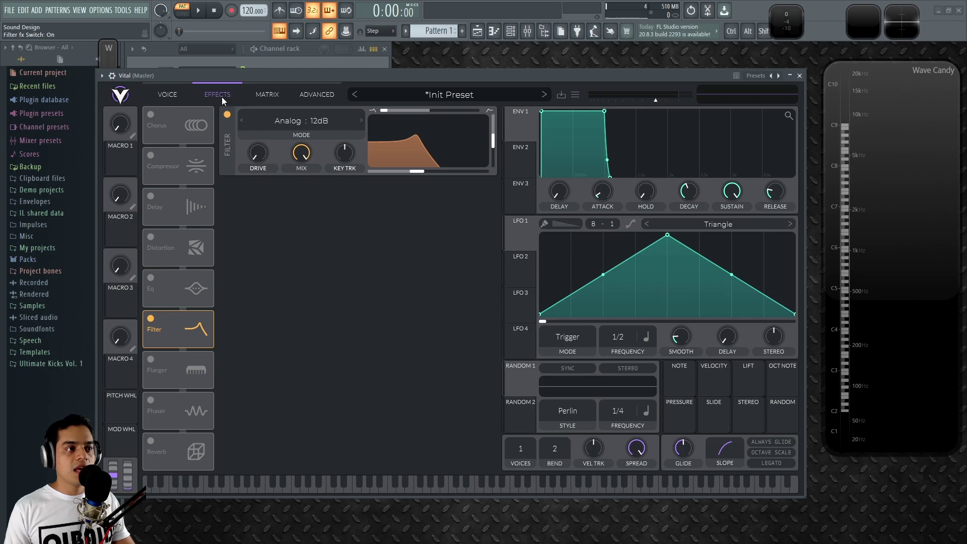
# - Set the Filter effect's mode to Comb: Low High Comb, and switch the effect off
pyautogui.click(310, 120)
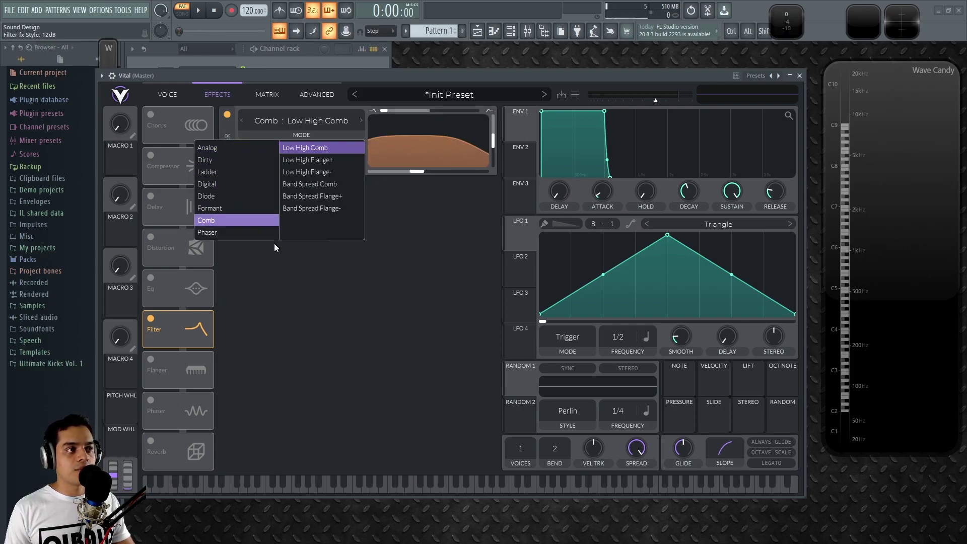
pyautogui.click(306, 148)
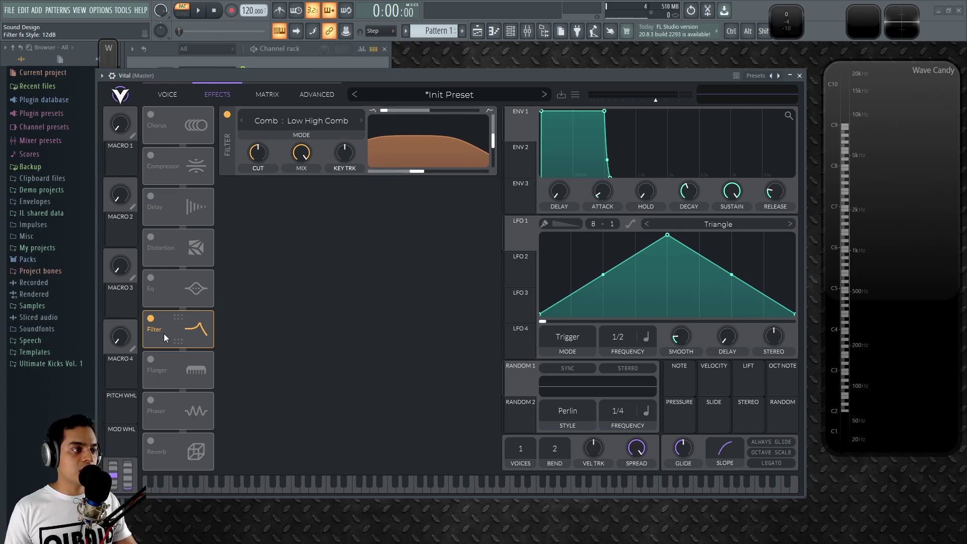
pyautogui.click(151, 319)
# - Turn on the Flanger and sweep its phase offset between zero and higher values, ending at about 100
pyautogui.click(151, 359)
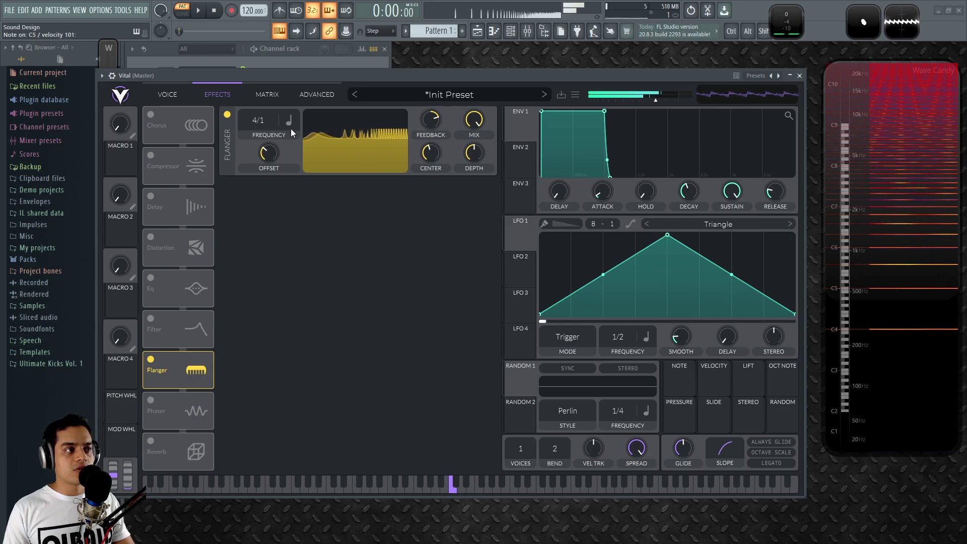
pyautogui.moveTo(266, 159); pyautogui.dragTo(277, 117)
pyautogui.moveTo(283, 53); pyautogui.dragTo(304, 330)
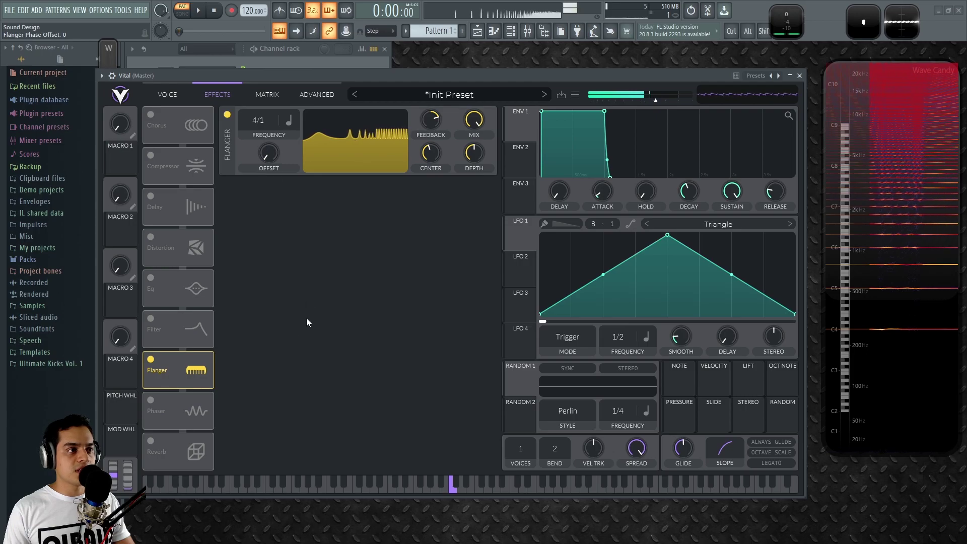
pyautogui.moveTo(270, 162)
pyautogui.mouseDown()
pyautogui.moveTo(276, 127)
pyautogui.moveTo(272, 145)
pyautogui.mouseUp()
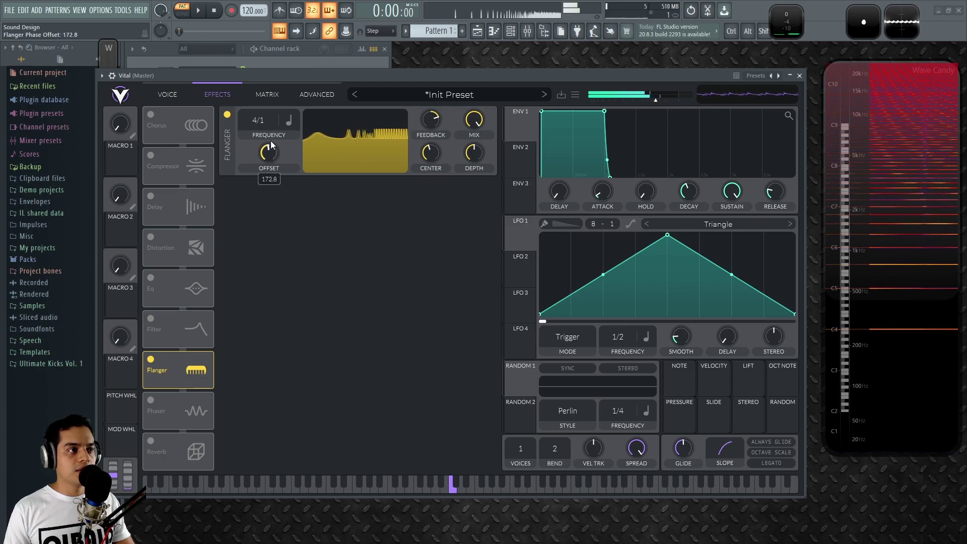
pyautogui.moveTo(288, 89); pyautogui.dragTo(288, 149)
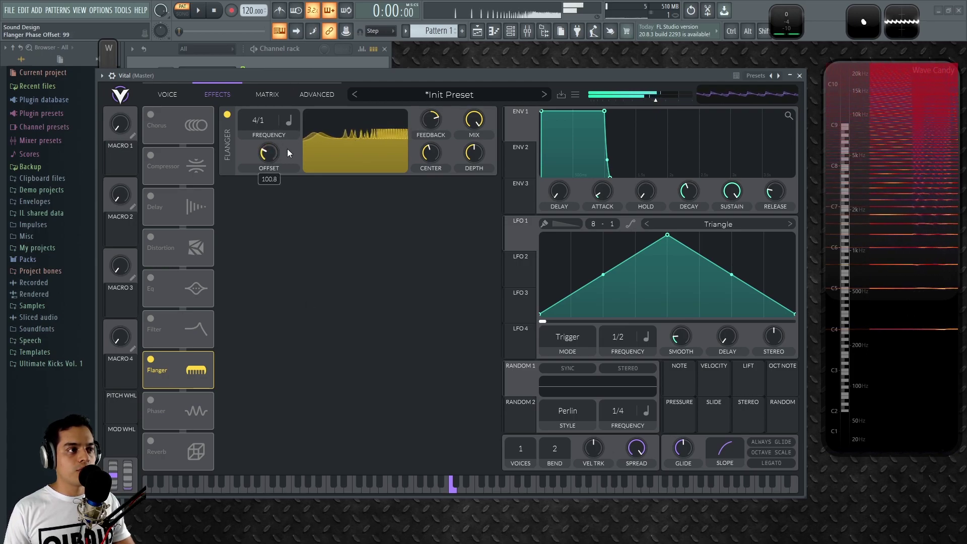
# - Set the Flanger frequency to 1/2 and raise its feedback, center and depth, with the depth at maximum
pyautogui.moveTo(260, 120); pyautogui.dragTo(271, 261)
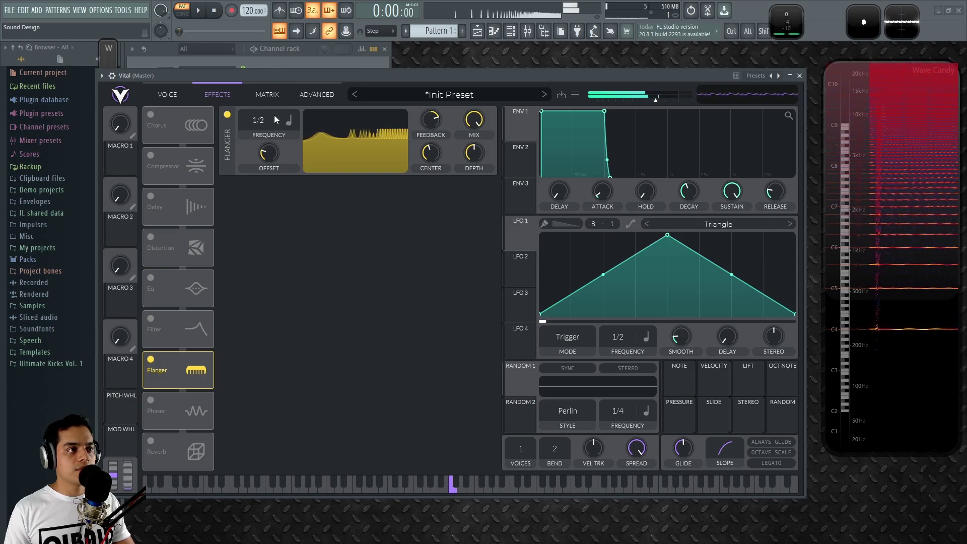
pyautogui.click(288, 119)
pyautogui.click(313, 160)
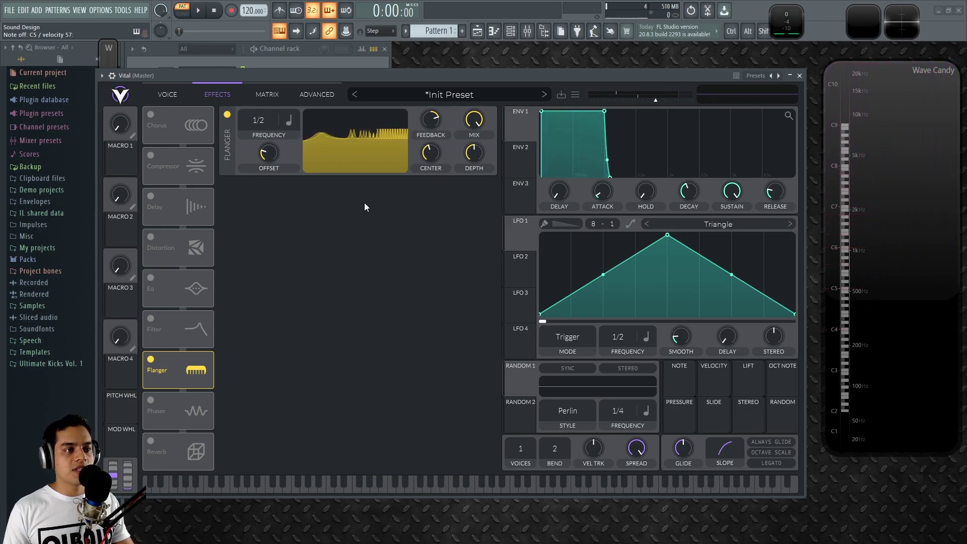
pyautogui.moveTo(425, 126)
pyautogui.mouseDown()
pyautogui.moveTo(434, 209)
pyautogui.moveTo(433, 112)
pyautogui.mouseUp()
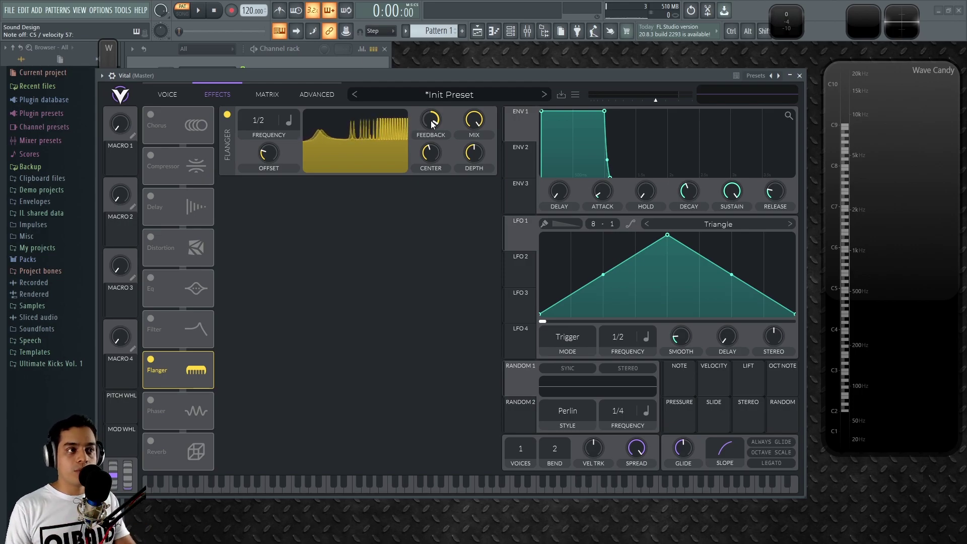
pyautogui.moveTo(435, 121); pyautogui.dragTo(483, 118)
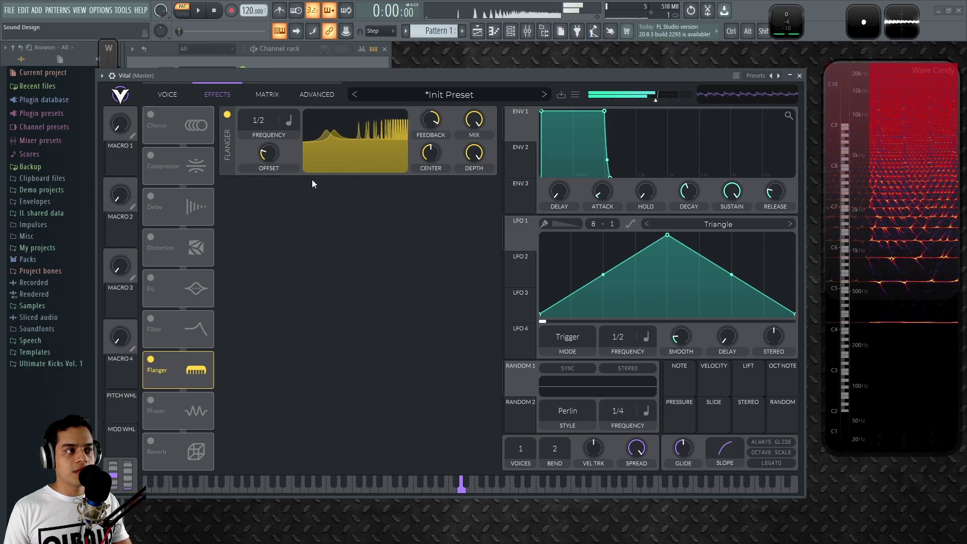
# - Swap the Flanger for the Phaser, and bring the Flanger back briefly to compare their curves before bypassing it
pyautogui.click(151, 360)
pyautogui.click(151, 400)
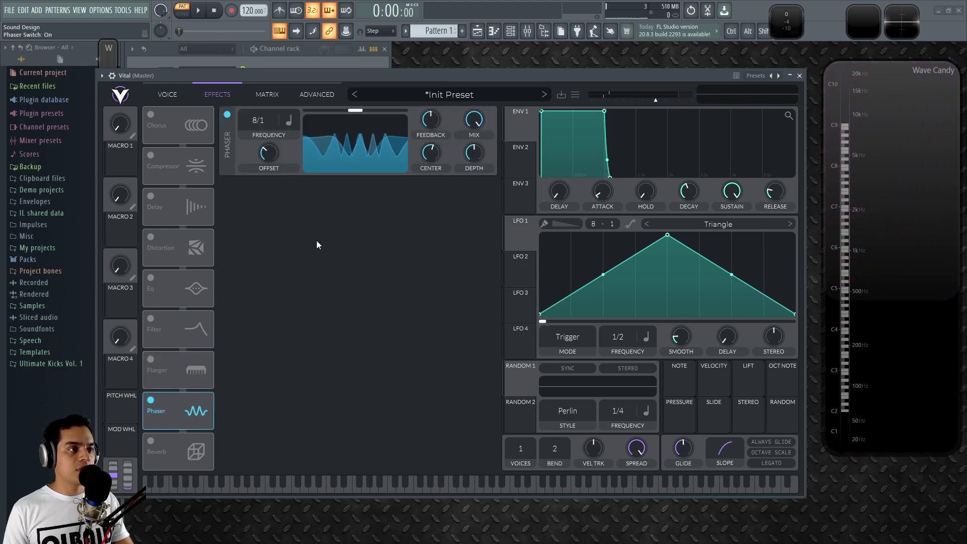
pyautogui.click(151, 362)
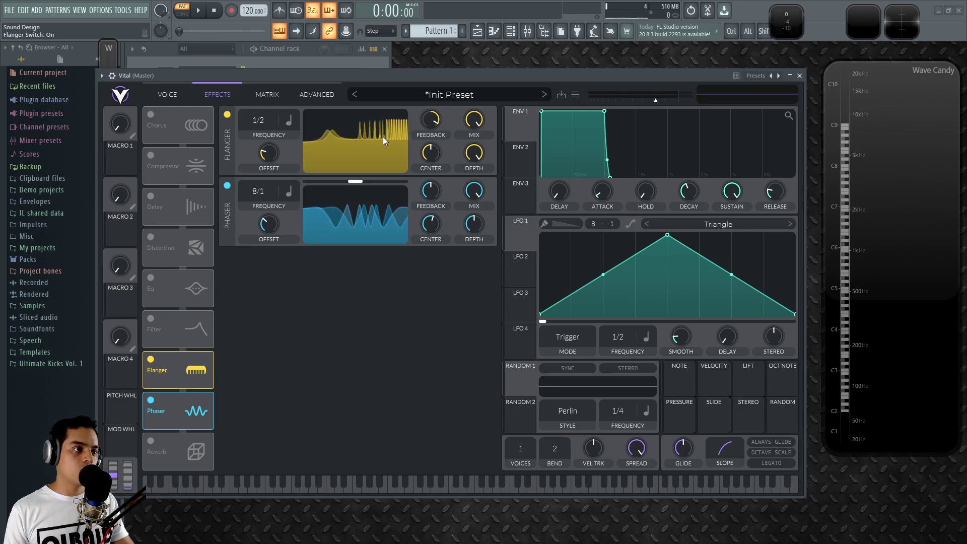
pyautogui.click(227, 115)
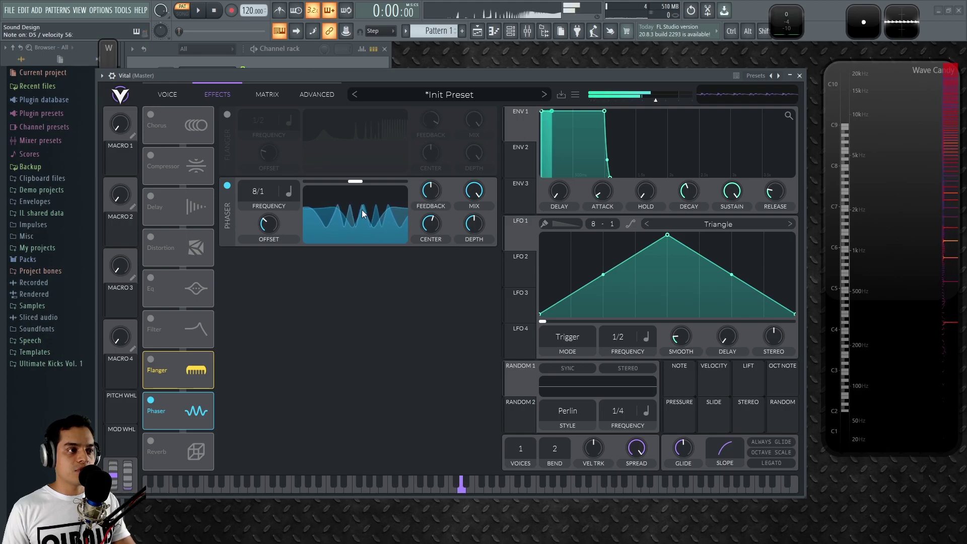
# - Set the Phaser blend to 2, try different offset, center and feedback amounts, raise the depth to maximum and change the frequency
pyautogui.moveTo(353, 185); pyautogui.dragTo(297, 182)
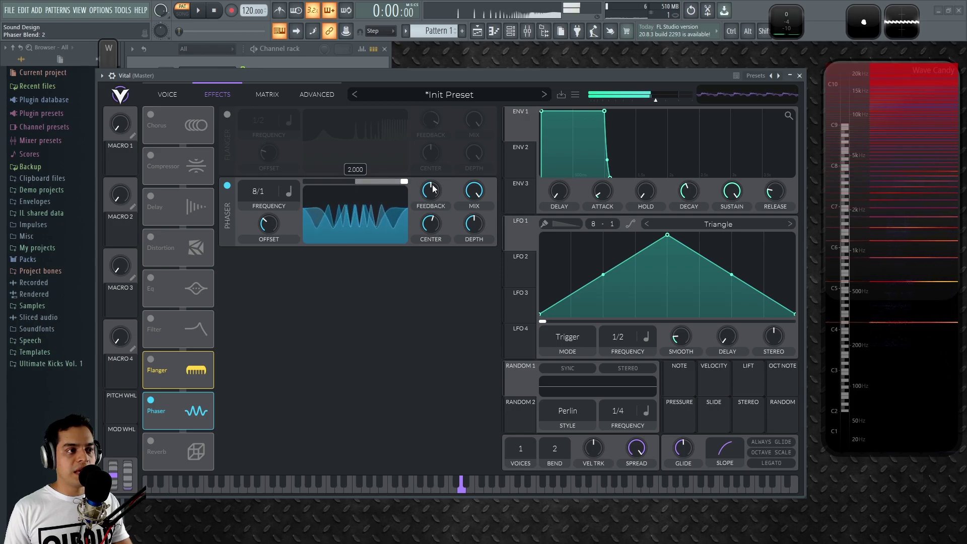
pyautogui.moveTo(433, 184)
pyautogui.mouseDown()
pyautogui.moveTo(372, 185)
pyautogui.moveTo(422, 186)
pyautogui.mouseUp()
pyautogui.moveTo(267, 230); pyautogui.dragTo(301, 195)
pyautogui.moveTo(418, 225); pyautogui.dragTo(422, 187)
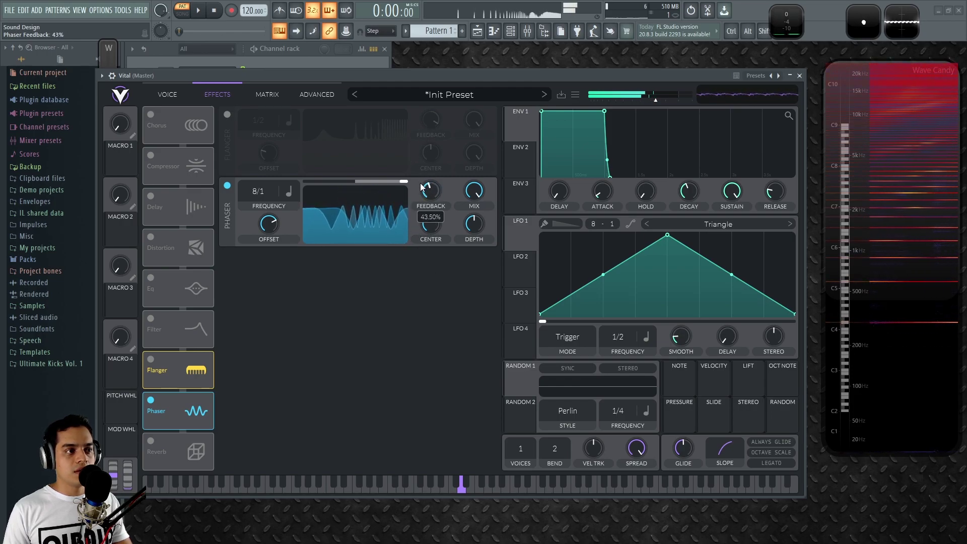
pyautogui.moveTo(474, 224); pyautogui.dragTo(479, 191)
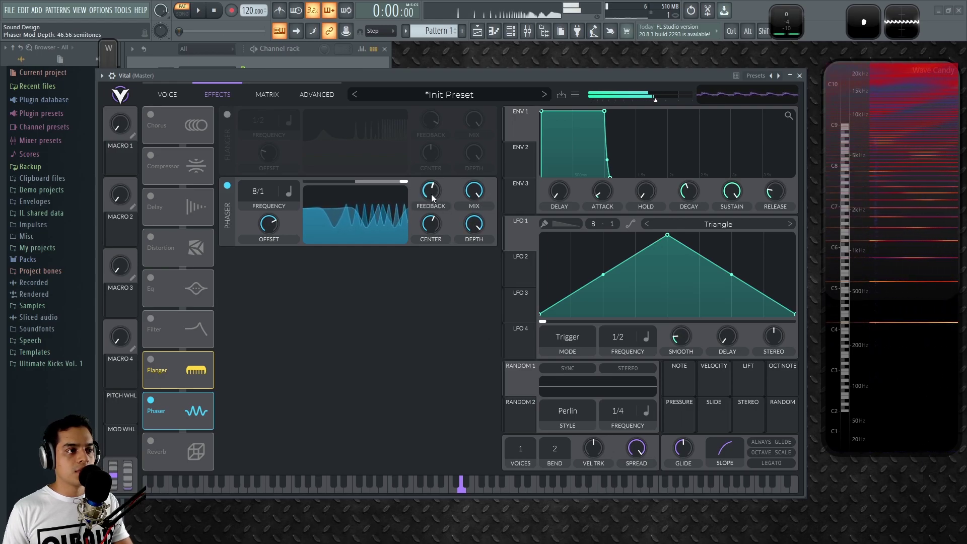
pyautogui.moveTo(260, 194); pyautogui.dragTo(272, 70)
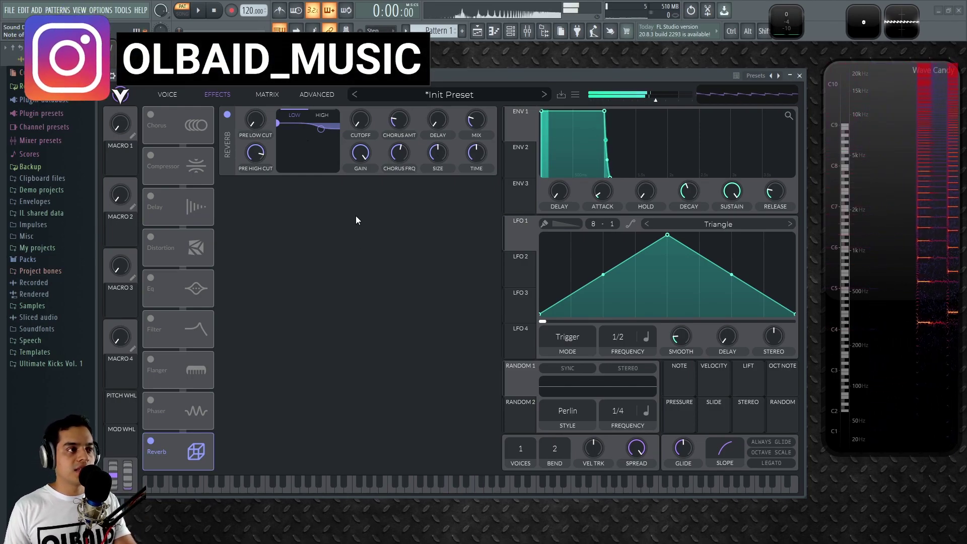
# - Raise the Reverb high shelf's gain to maximum and pull its low shelf to -6 dB at about 40 semitones
pyautogui.click(322, 116)
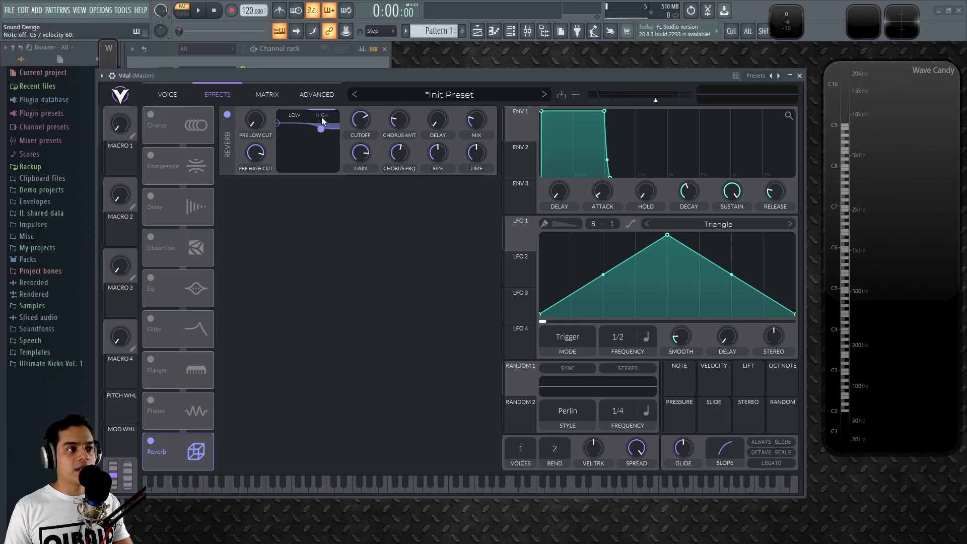
pyautogui.click(323, 115)
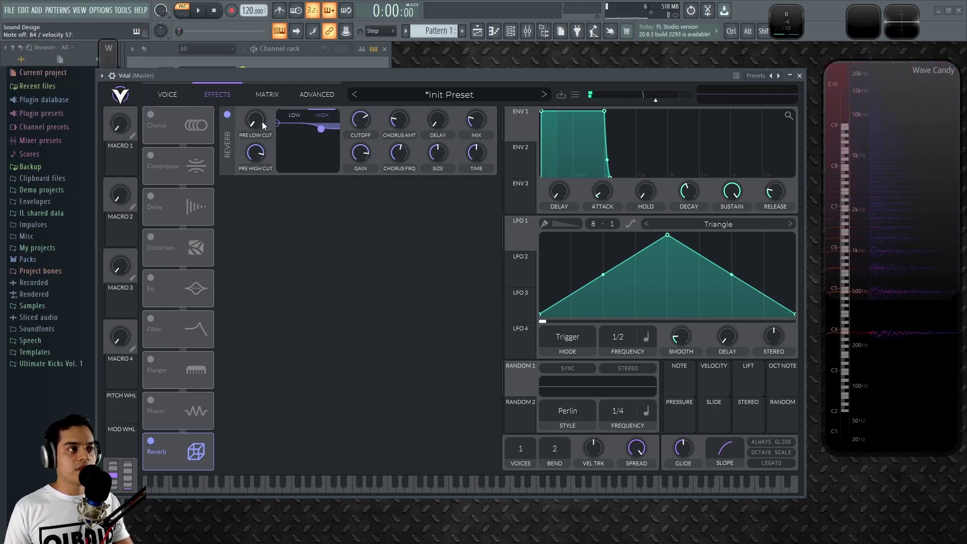
pyautogui.moveTo(315, 135); pyautogui.dragTo(322, 104)
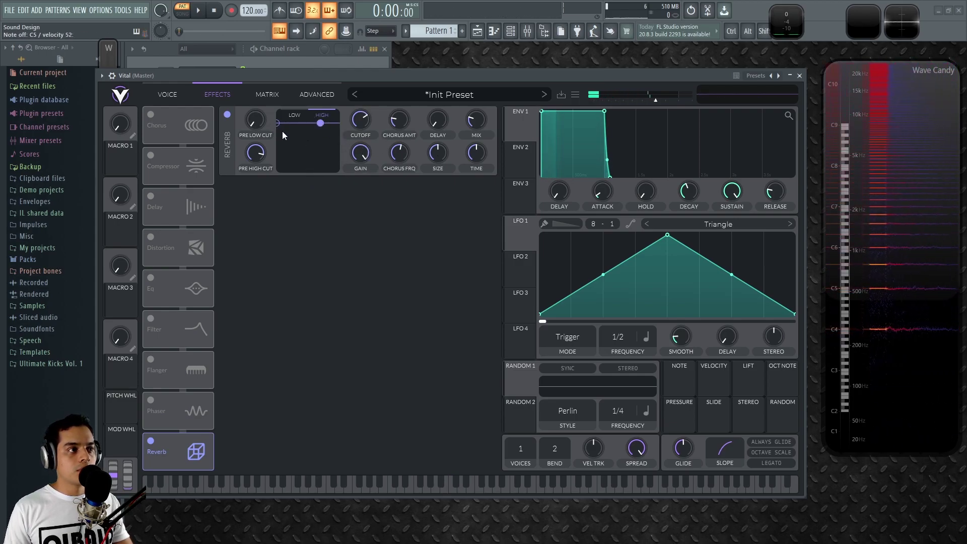
pyautogui.moveTo(278, 123); pyautogui.dragTo(295, 198)
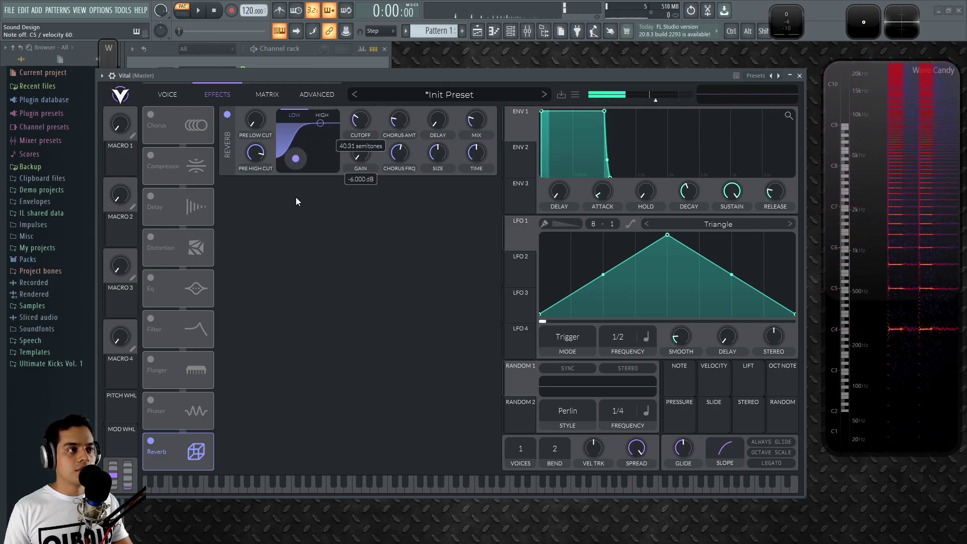
# - Try the Reverb high shelf at minimum gain with a high cutoff, test both pre cuts, and reset the pre cuts
pyautogui.moveTo(320, 122); pyautogui.dragTo(321, 124)
pyautogui.moveTo(317, 193); pyautogui.dragTo(332, 199)
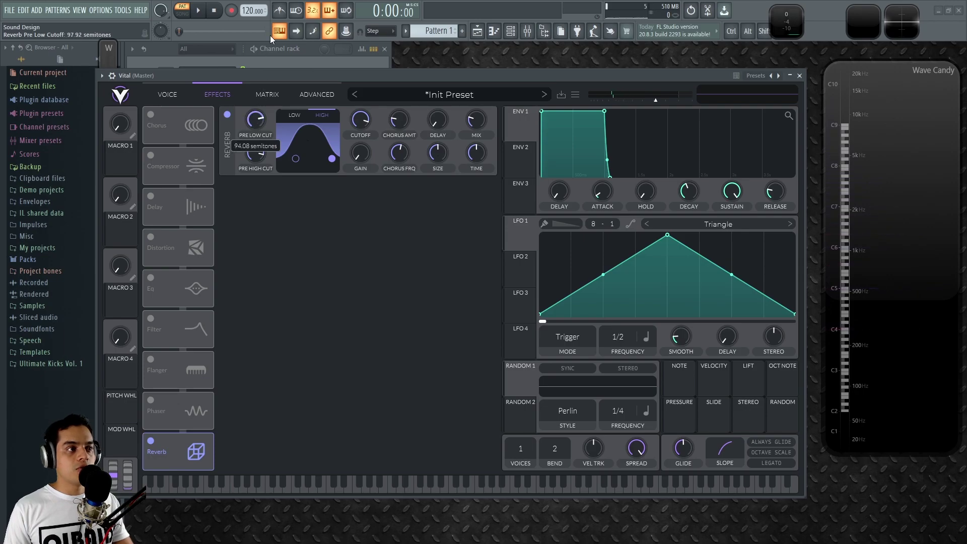
pyautogui.moveTo(252, 127); pyautogui.dragTo(267, 99)
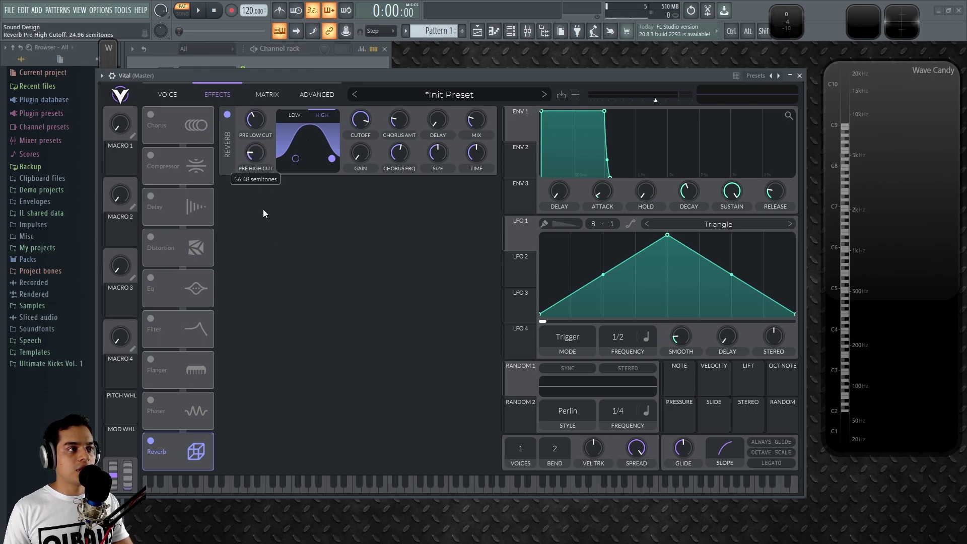
pyautogui.doubleClick(256, 121)
pyautogui.doubleClick(255, 158)
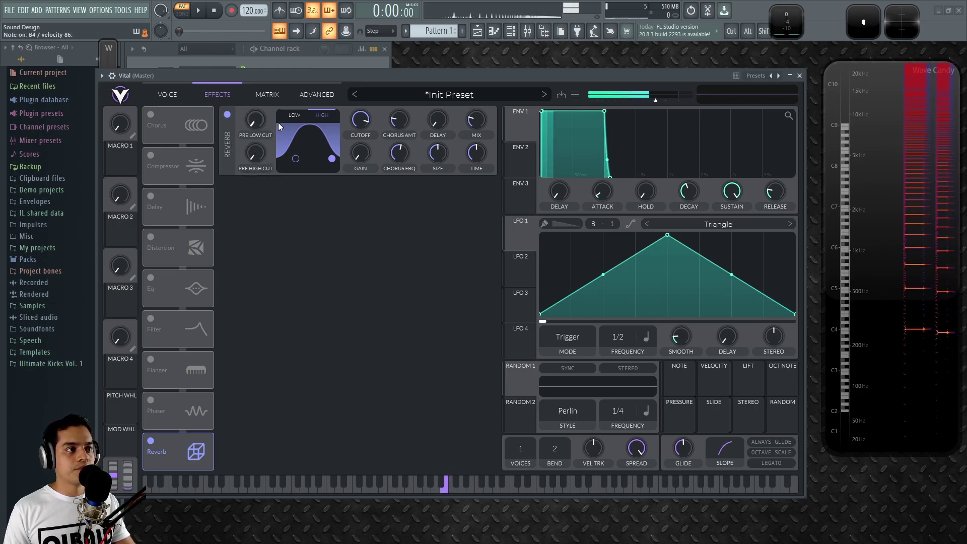
# - Raise the Reverb's pre low and pre high cuts, and flatten its low and high shelves to 0 dB
pyautogui.moveTo(257, 123); pyautogui.dragTo(298, 88)
pyautogui.moveTo(255, 156); pyautogui.dragTo(254, 122)
pyautogui.moveTo(290, 160); pyautogui.dragTo(260, 103)
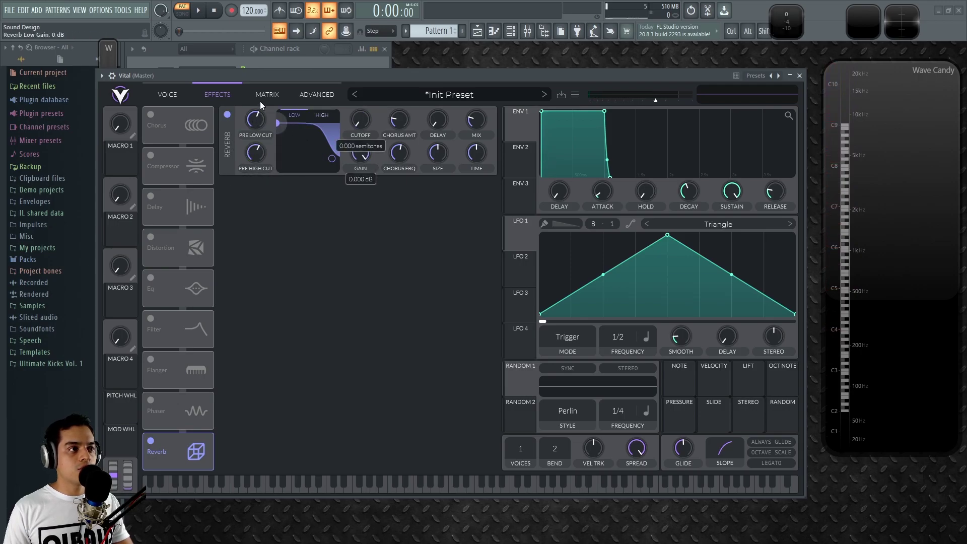
pyautogui.moveTo(333, 160); pyautogui.dragTo(355, 104)
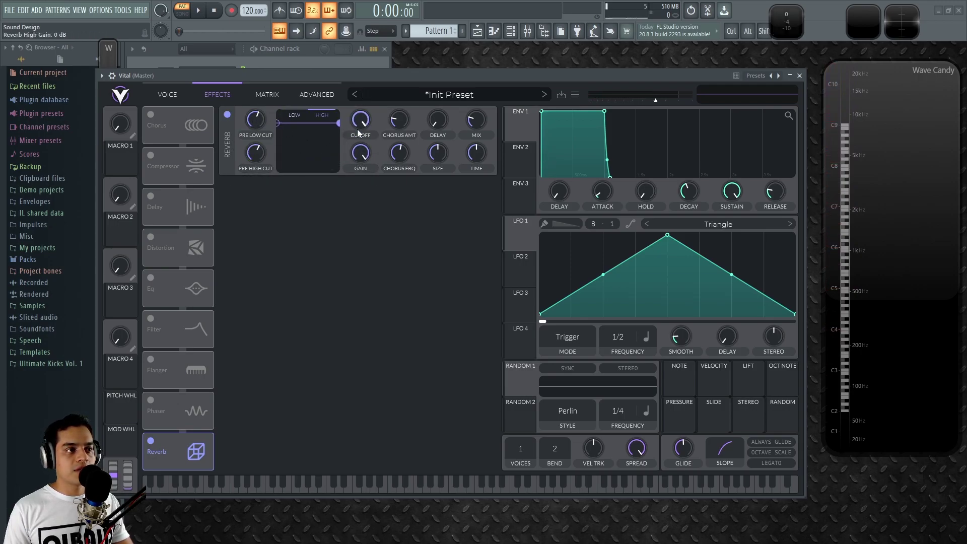
# - Try higher Reverb chorus amount and chorus frequency settings with the low shelf selected
pyautogui.click(289, 114)
pyautogui.moveTo(395, 162); pyautogui.dragTo(406, 134)
pyautogui.click(285, 114)
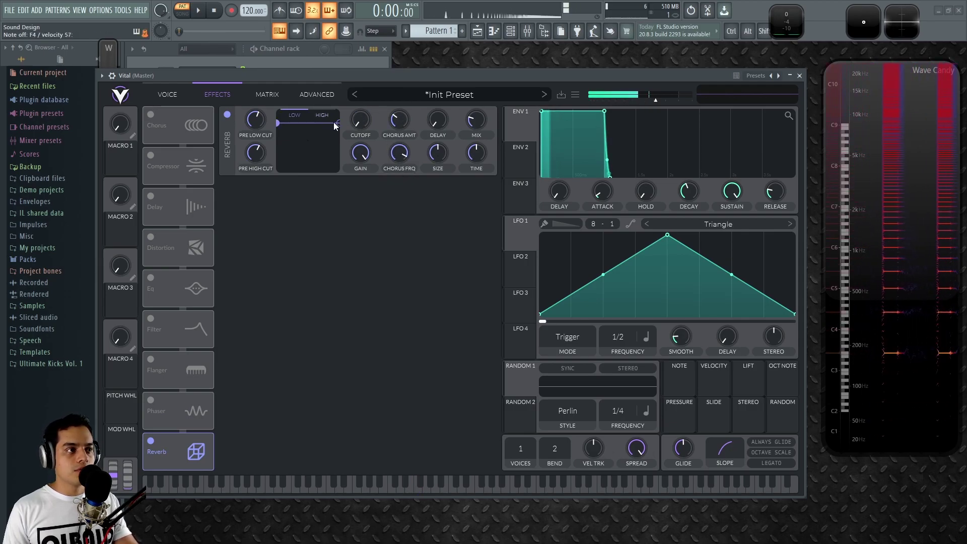
# - Set the Reverb mix to about 60%, with the pre low cut at minimum and the pre high cut at maximum
pyautogui.moveTo(478, 122); pyautogui.dragTo(482, 90)
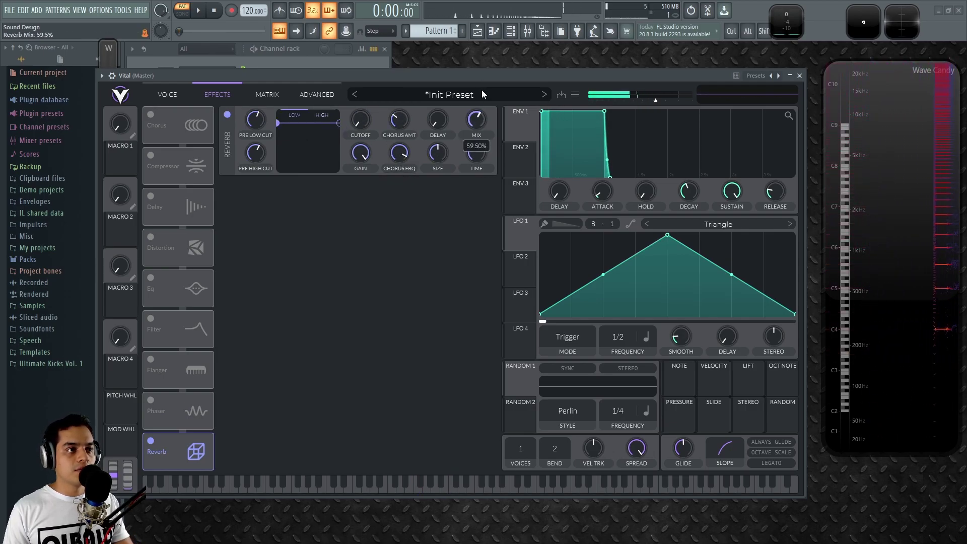
pyautogui.moveTo(254, 120); pyautogui.dragTo(255, 206)
pyautogui.moveTo(255, 154); pyautogui.dragTo(268, 75)
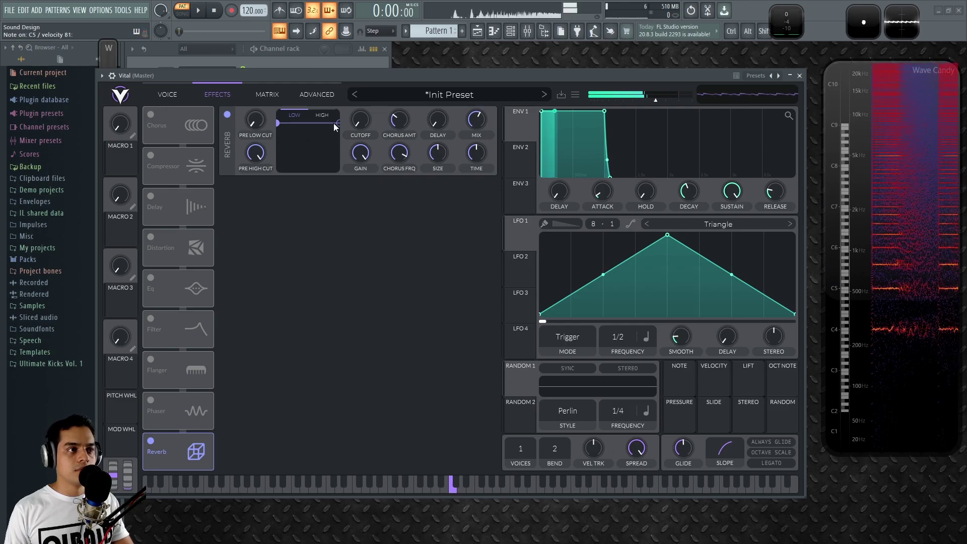
# - Try the Reverb chorus amount at maximum with the size at 100%, lower the chorus frequency to about 0.017 Hz, and bring the amount to minimum
pyautogui.moveTo(398, 121); pyautogui.dragTo(401, 39)
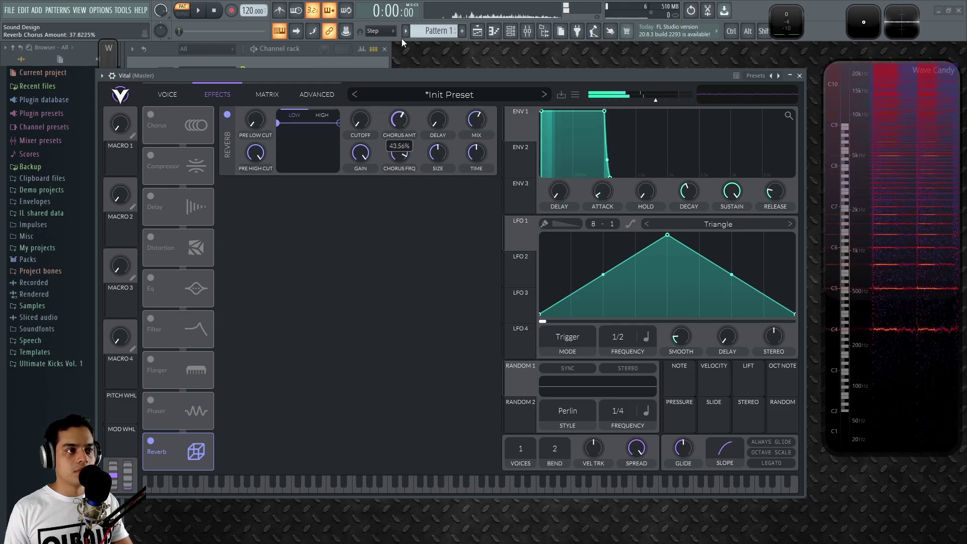
pyautogui.moveTo(400, 176); pyautogui.dragTo(405, 225)
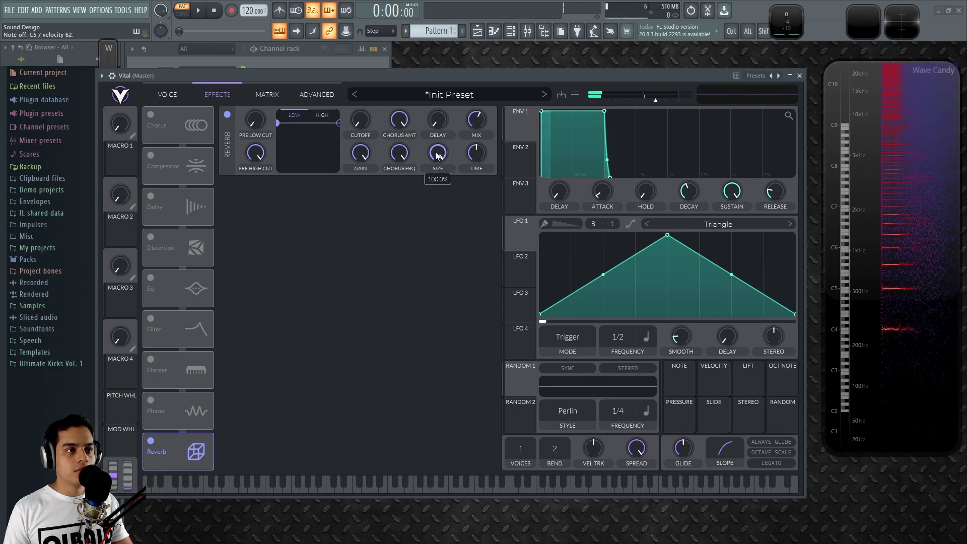
pyautogui.moveTo(399, 153); pyautogui.dragTo(400, 237)
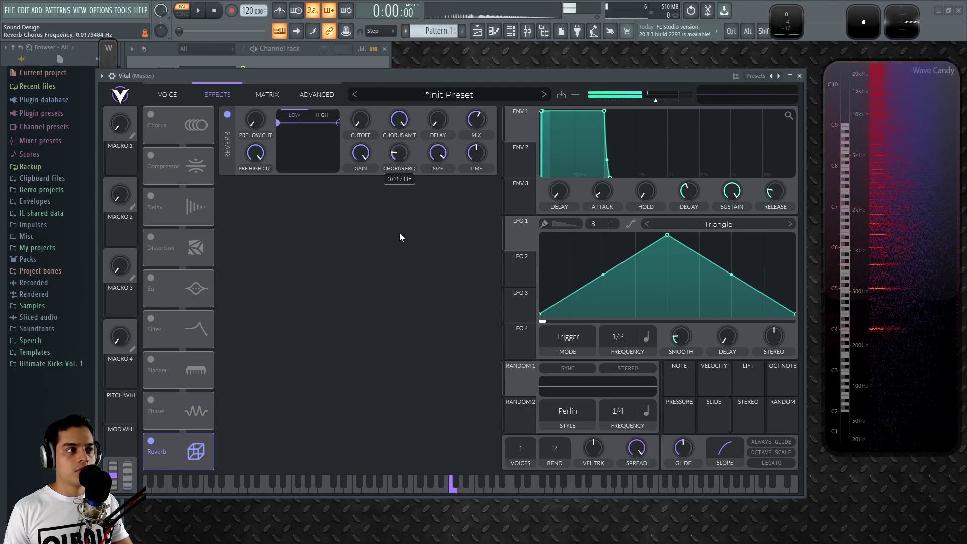
pyautogui.moveTo(400, 120); pyautogui.dragTo(428, 362)
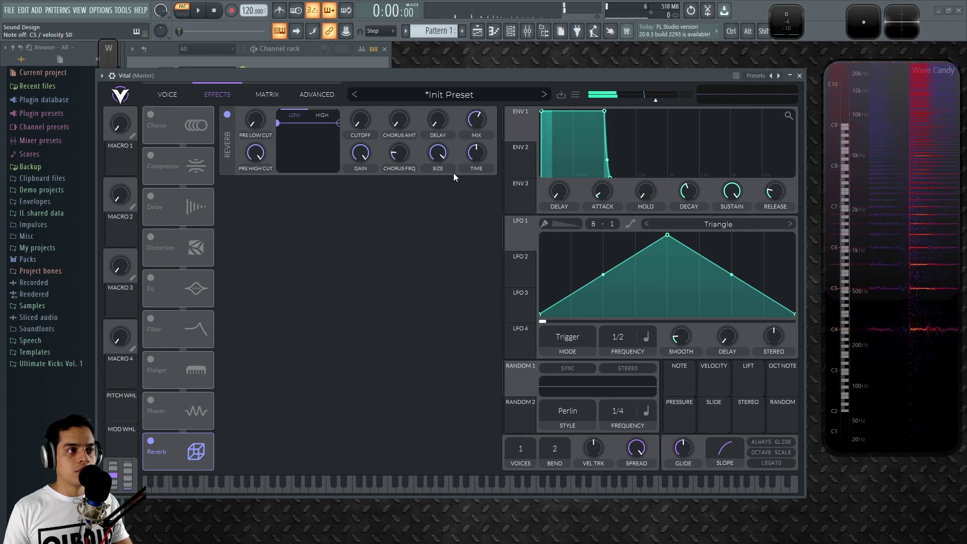
# - Compare Reverb sizes up to the maximum, lengthen the time, set the mix to 49%, and bypass the Reverb
pyautogui.moveTo(477, 121); pyautogui.dragTo(481, 322)
pyautogui.moveTo(439, 152); pyautogui.dragTo(452, 191)
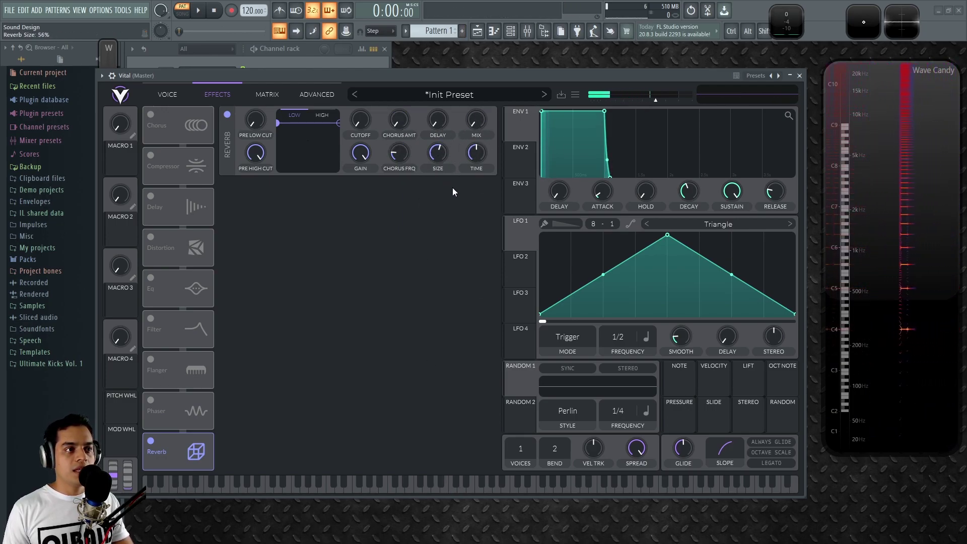
pyautogui.moveTo(439, 152)
pyautogui.mouseDown()
pyautogui.moveTo(481, 136)
pyautogui.moveTo(449, 165)
pyautogui.mouseUp()
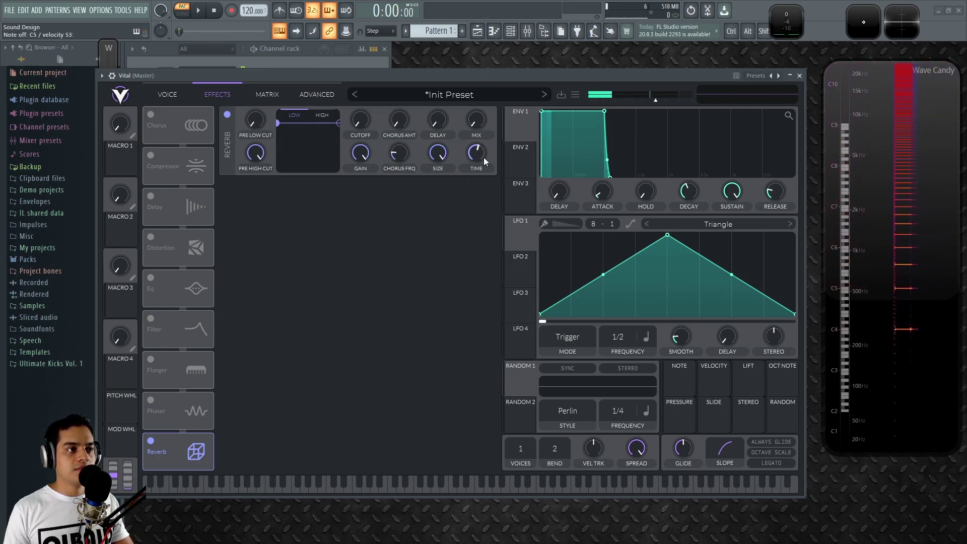
pyautogui.moveTo(477, 121)
pyautogui.mouseDown()
pyautogui.moveTo(478, 57)
pyautogui.moveTo(479, 129)
pyautogui.moveTo(476, 112)
pyautogui.moveTo(447, 93)
pyautogui.moveTo(491, 72)
pyautogui.moveTo(479, 104)
pyautogui.mouseUp()
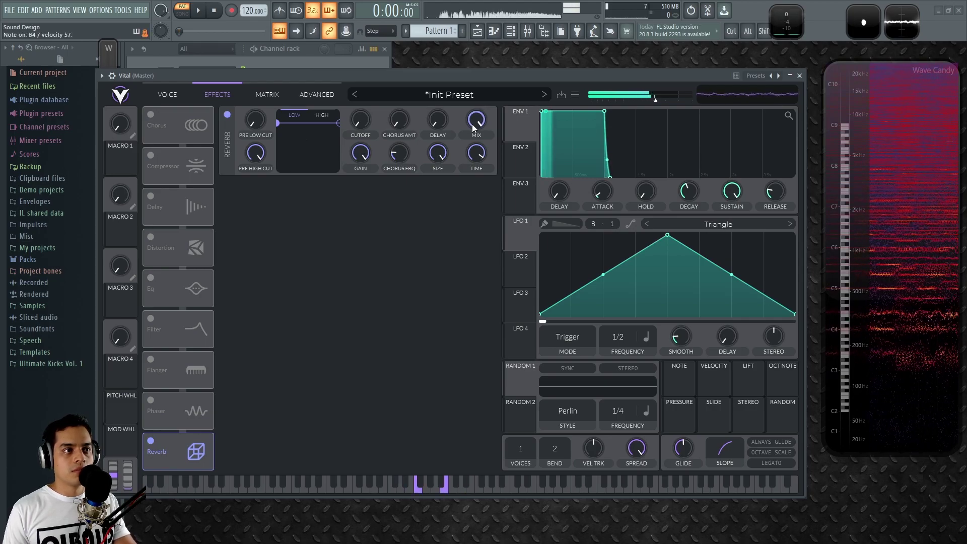
pyautogui.moveTo(473, 128); pyautogui.dragTo(479, 176)
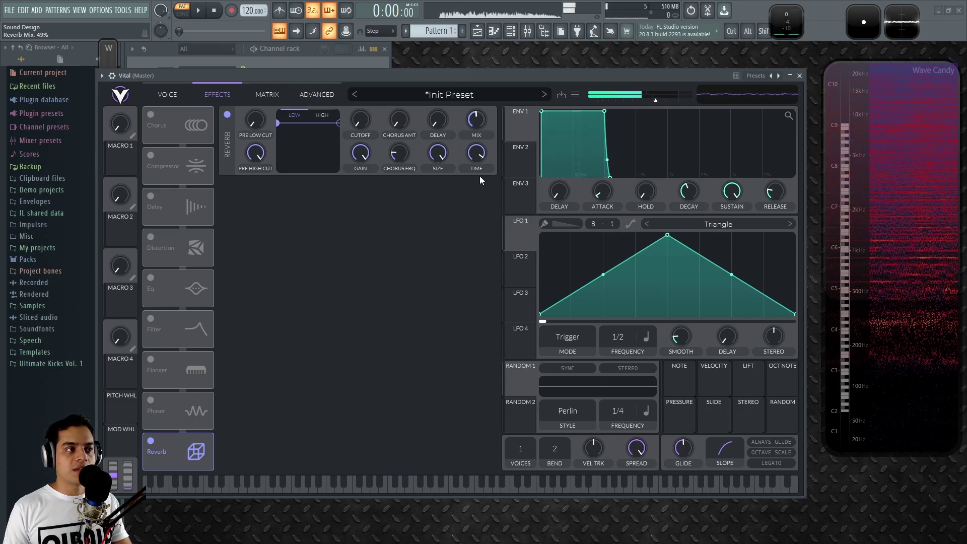
pyautogui.click(228, 115)
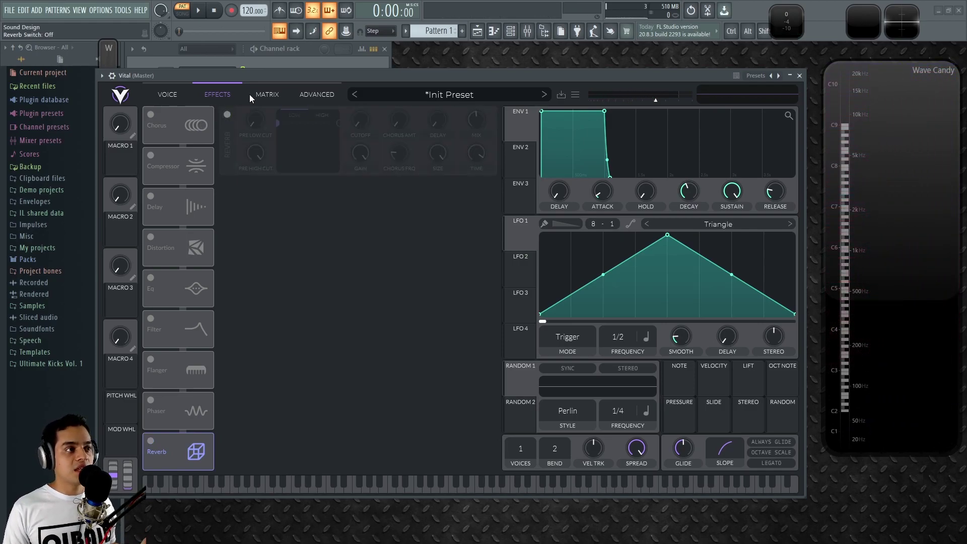
# - Look over the modulation matrix and the advanced settings, and return to the effects page
pyautogui.click(267, 95)
pyautogui.click(219, 96)
pyautogui.click(276, 98)
pyautogui.click(310, 95)
pyautogui.click(275, 97)
pyautogui.click(221, 94)
pyautogui.click(266, 92)
pyautogui.click(215, 96)
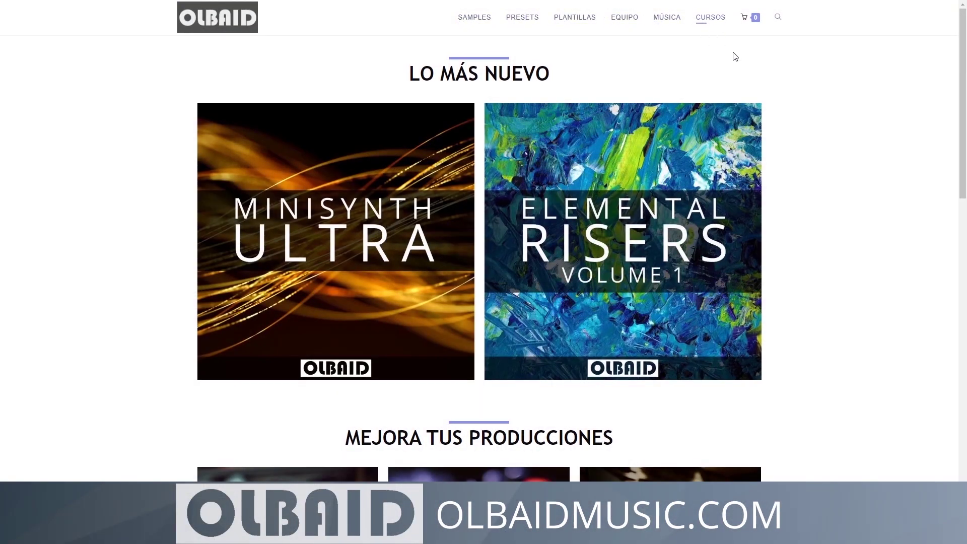
# - Switch to the OLBAID website and look through its home page down to the studio equipment and music production course sections
pyautogui.scroll(-4, 825, 147)
pyautogui.scroll(-7, 835, 206)
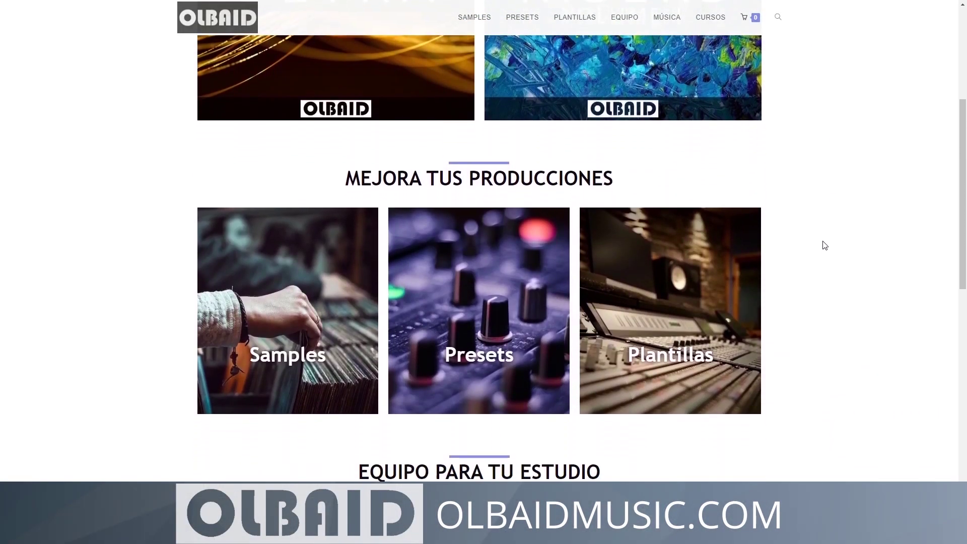
pyautogui.scroll(-4, 812, 346)
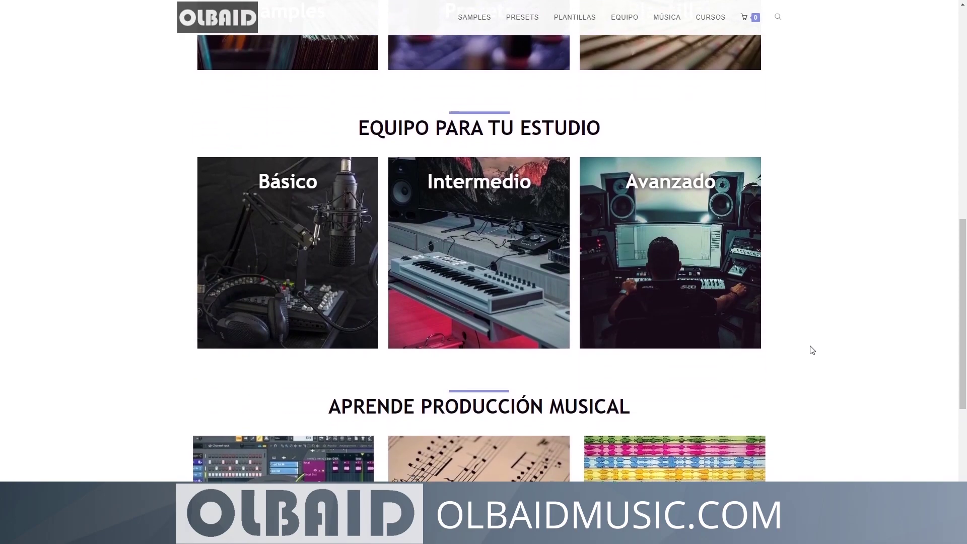